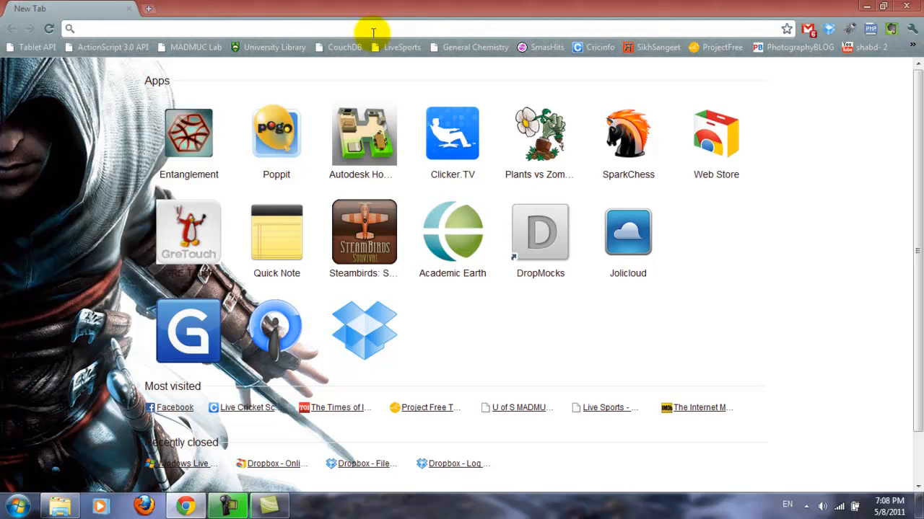
Search the web for "windows live mesh" and open the Windows Live Mesh 2011 page from the results
text(windows live )
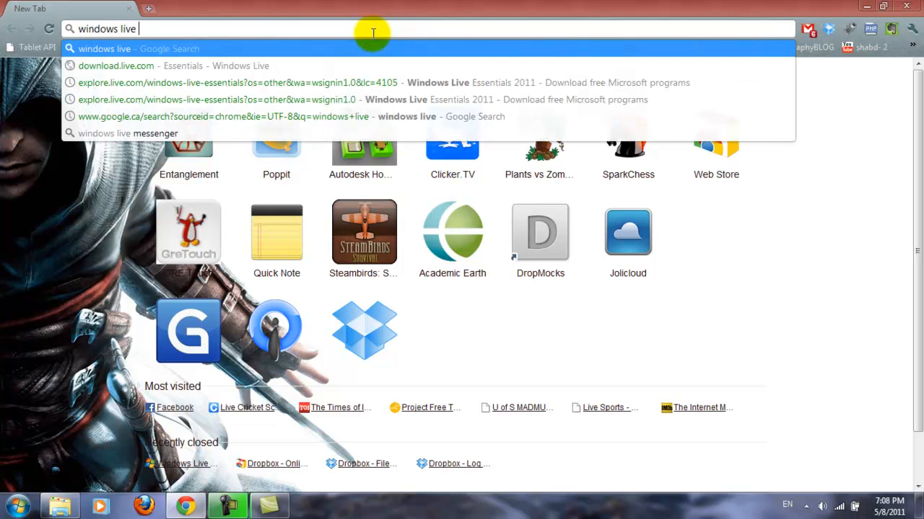
text(mesh)
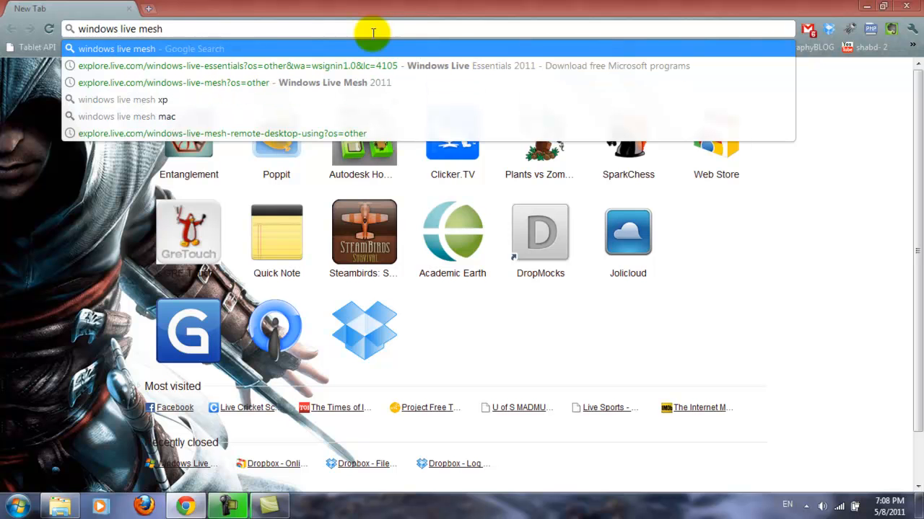
key(Return)
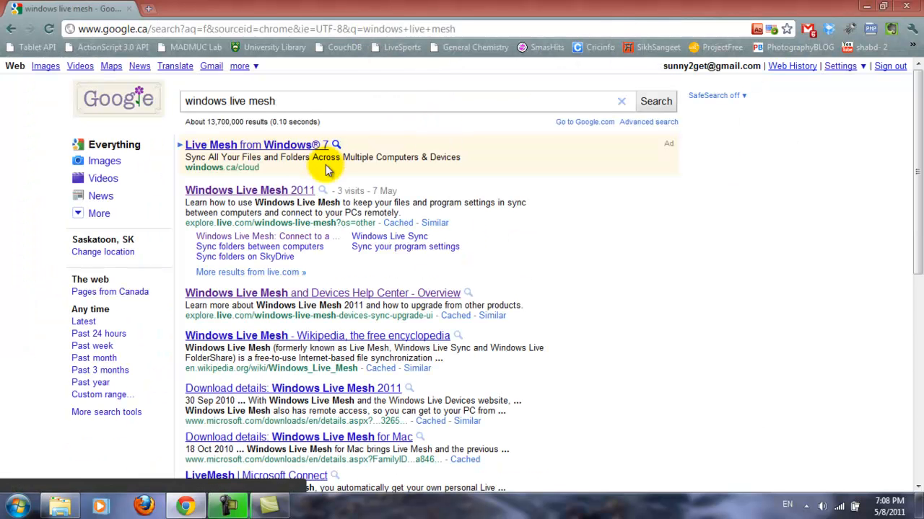
click(251, 194)
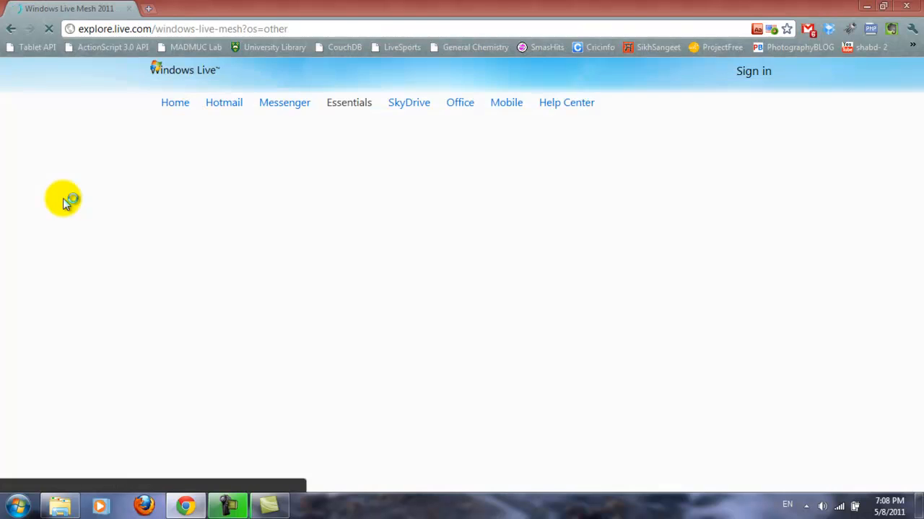
scroll(63, 202, down, 5)
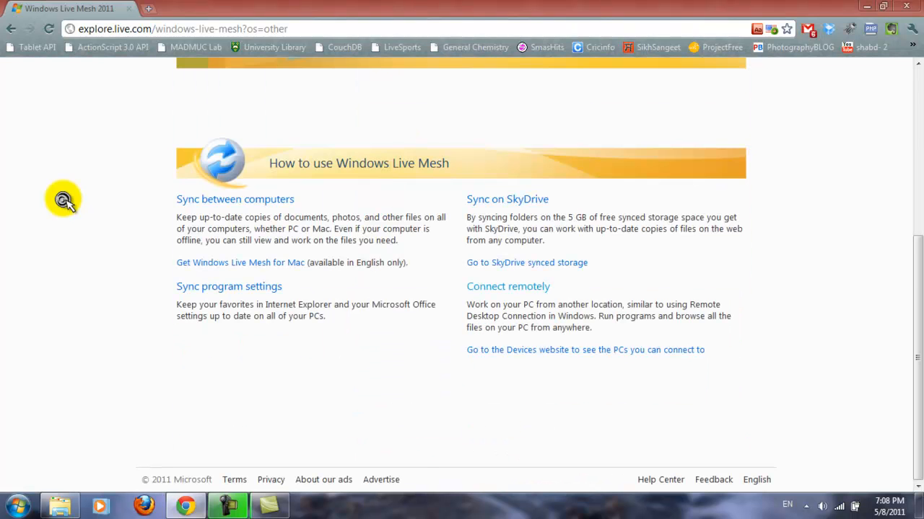
scroll(62, 200, up, 5)
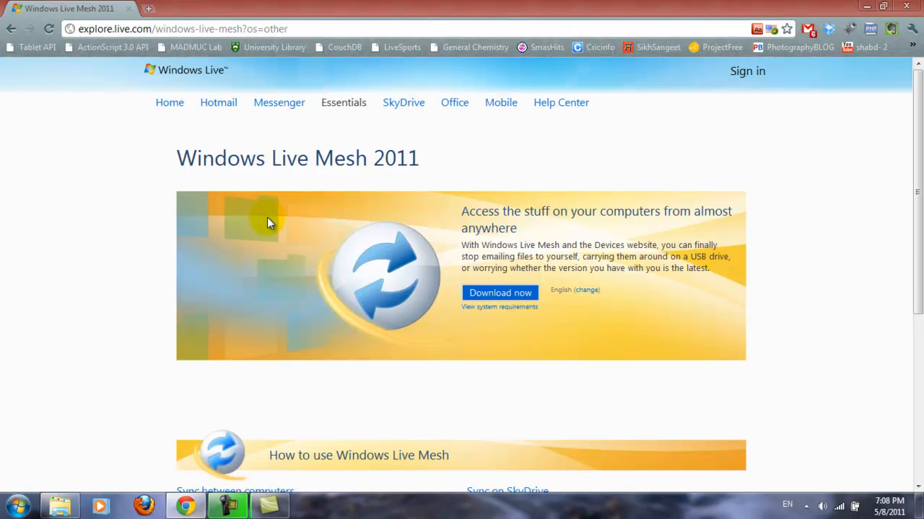
Download the Windows Live setup file from the Mesh page and run the installer
click(505, 296)
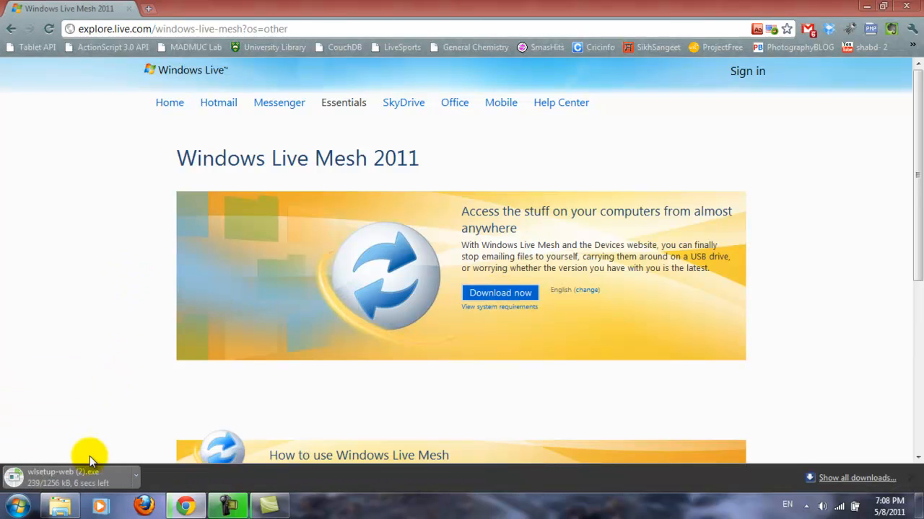
click(119, 479)
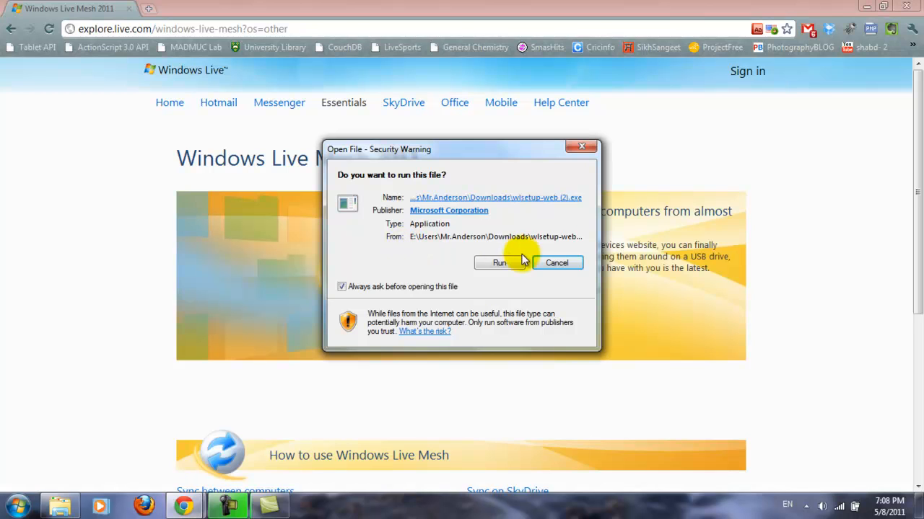
click(518, 262)
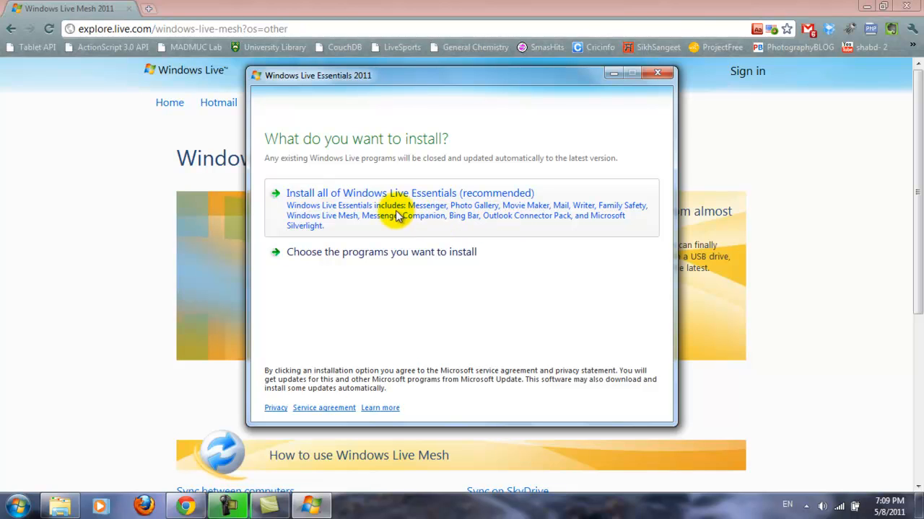
Choose to pick individual programs to install, check the list for Windows Live Mesh, and close the installer
click(368, 263)
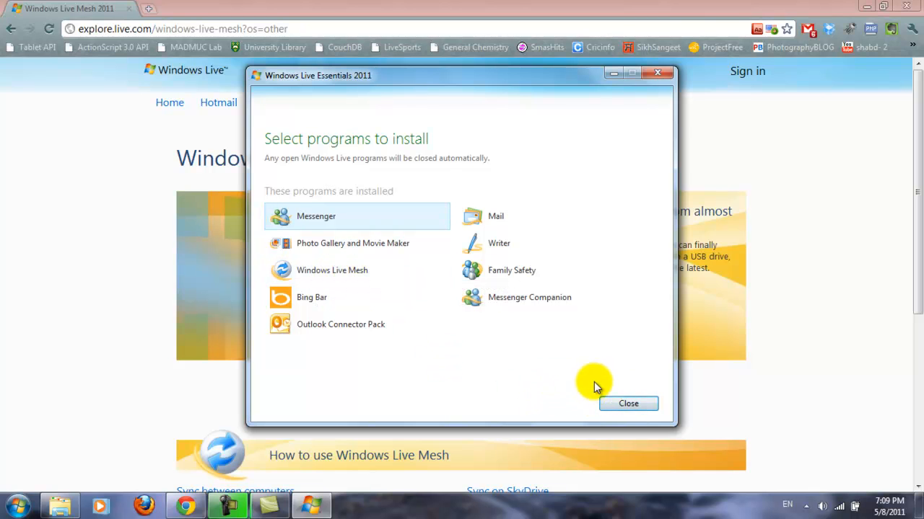
click(627, 405)
click(619, 406)
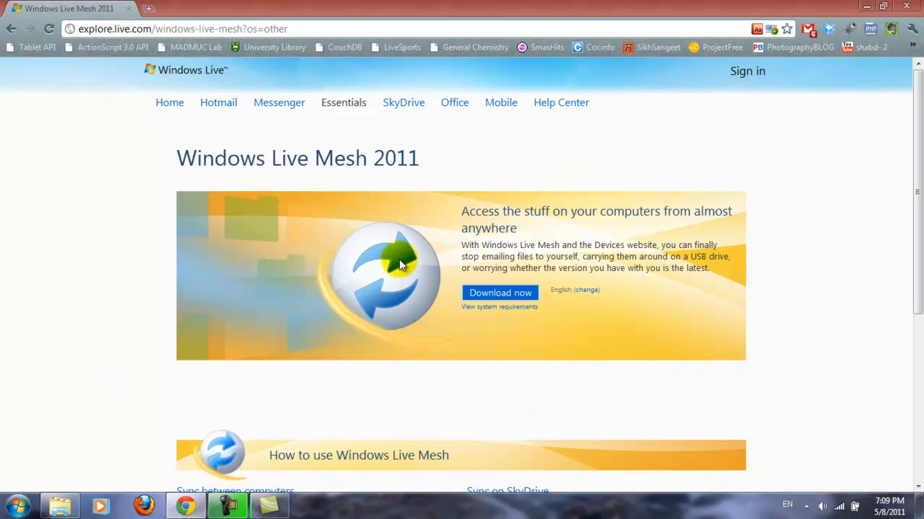
Search the computer's programs for "windows live" and launch Windows Live Mesh, adjusting its window size slightly
click(18, 505)
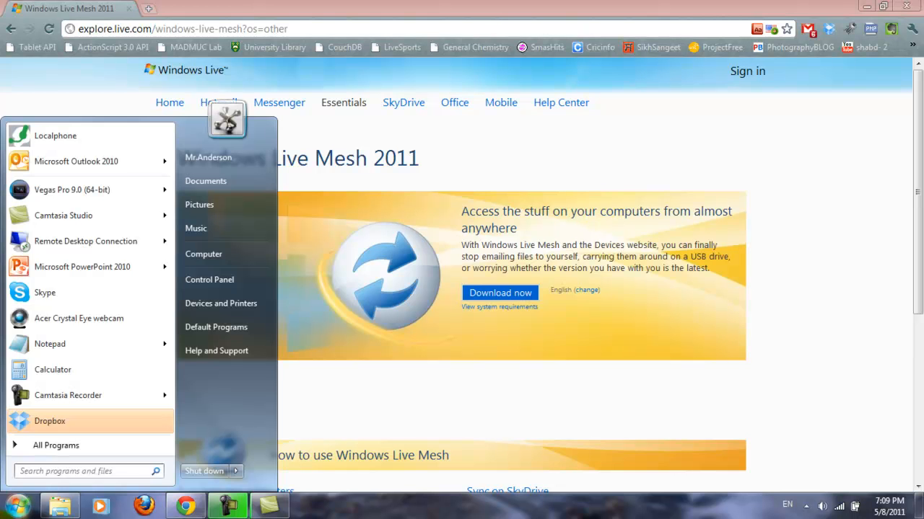
text(windows)
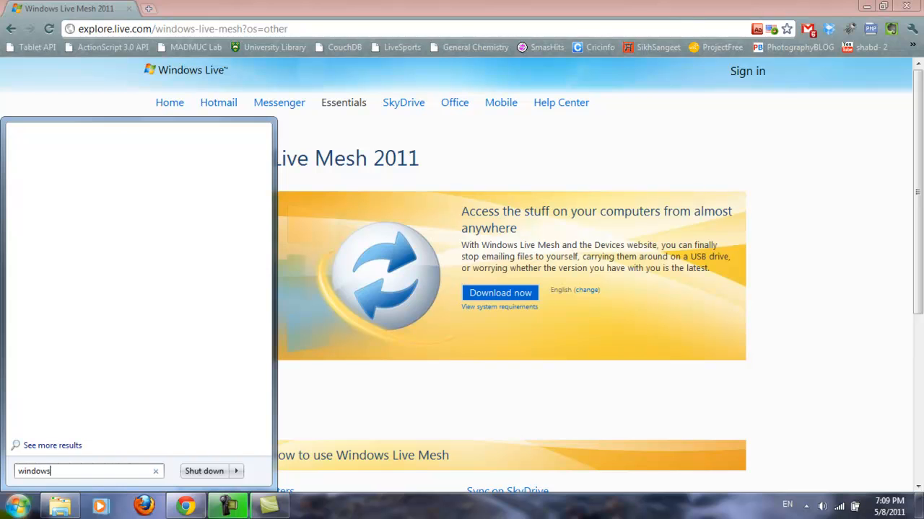
text( live)
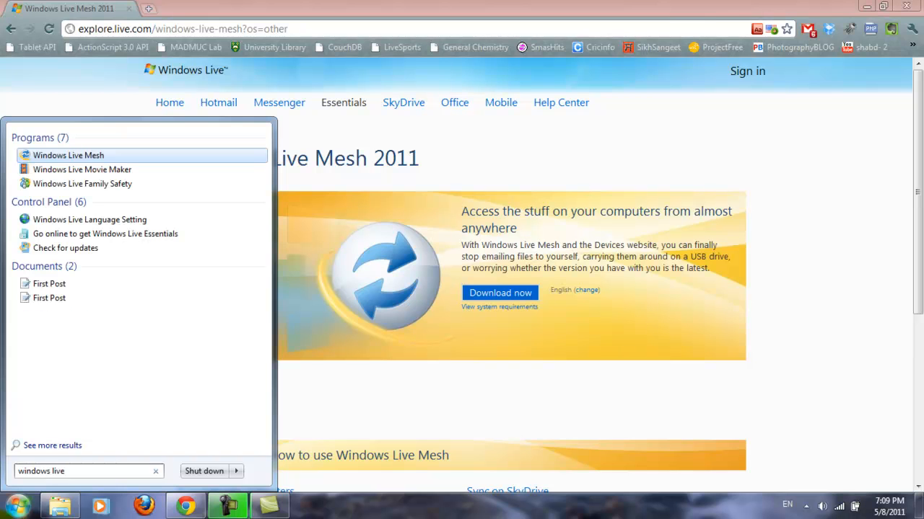
click(56, 165)
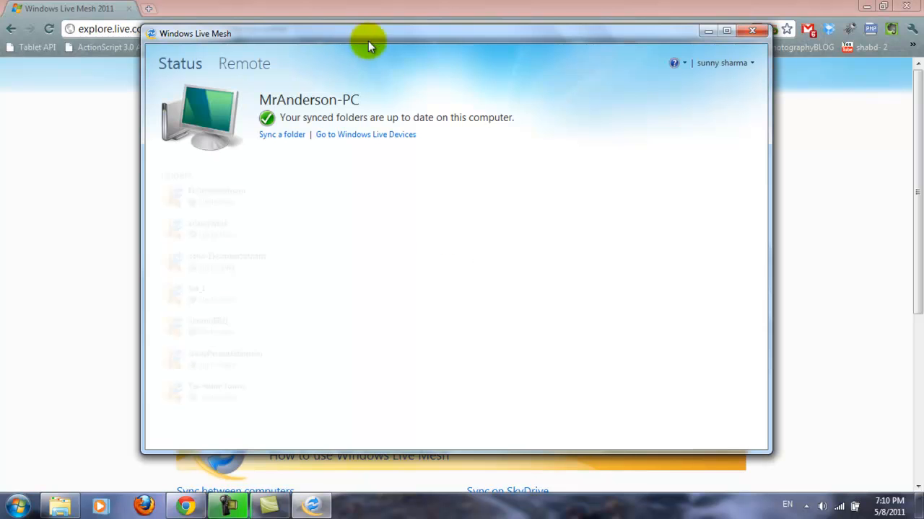
drag(408, 27, 453, 35)
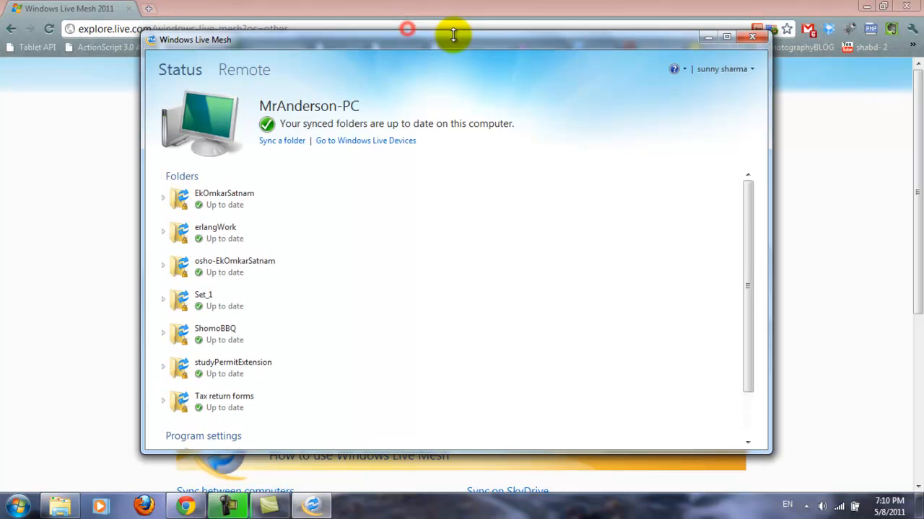
Choose to sign in to Mesh with a different Windows Live ID and check the saved accounts list
click(751, 69)
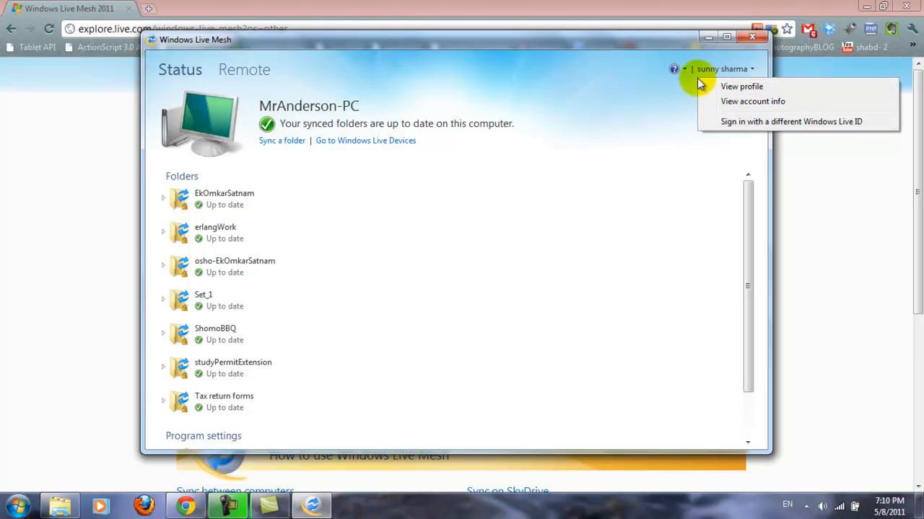
click(750, 123)
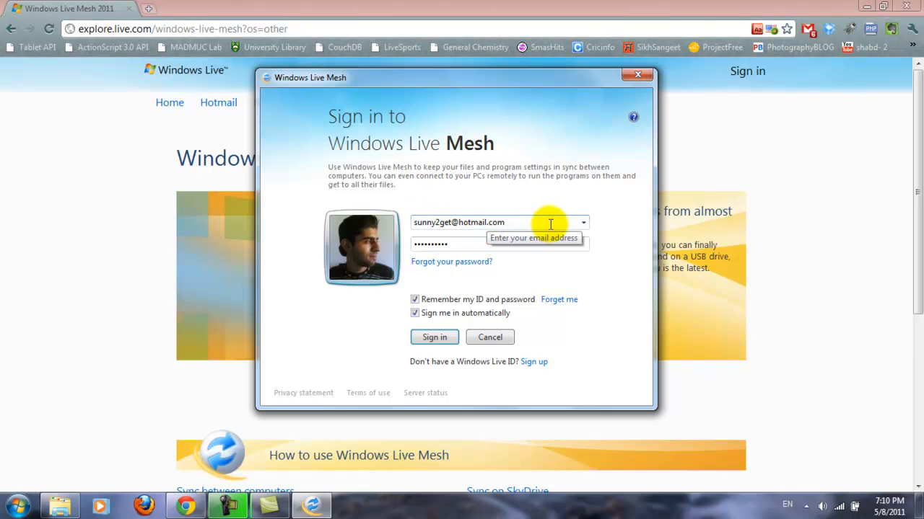
click(583, 223)
click(583, 224)
click(583, 224)
click(600, 224)
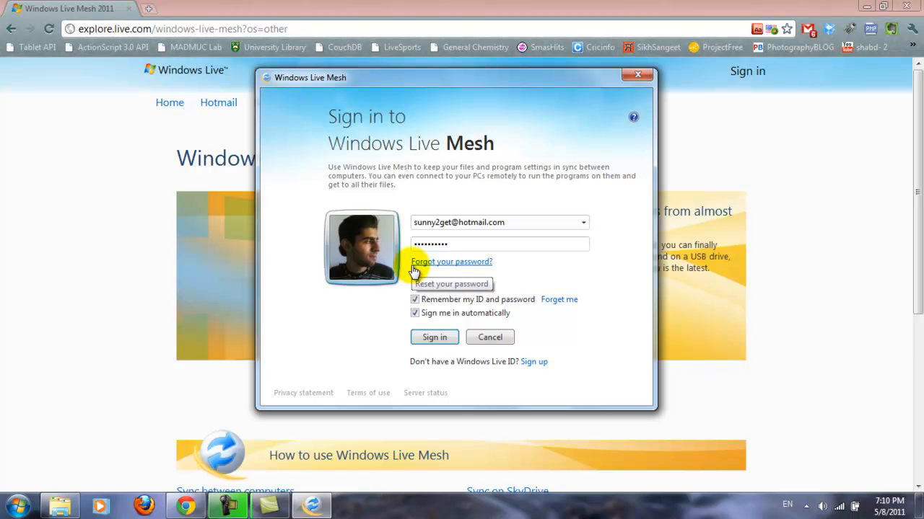
Open the Windows Live ID sign-up form, look over its required fields, and close the form unfilled
click(534, 363)
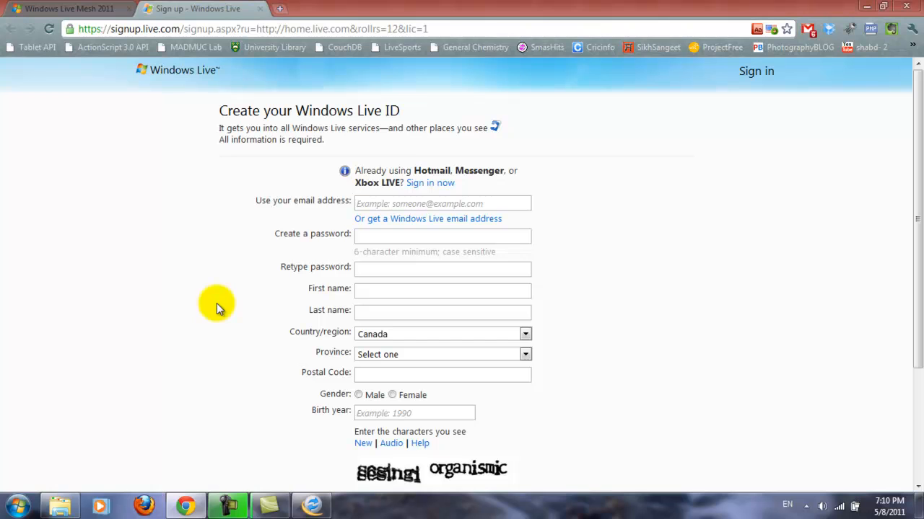
click(397, 207)
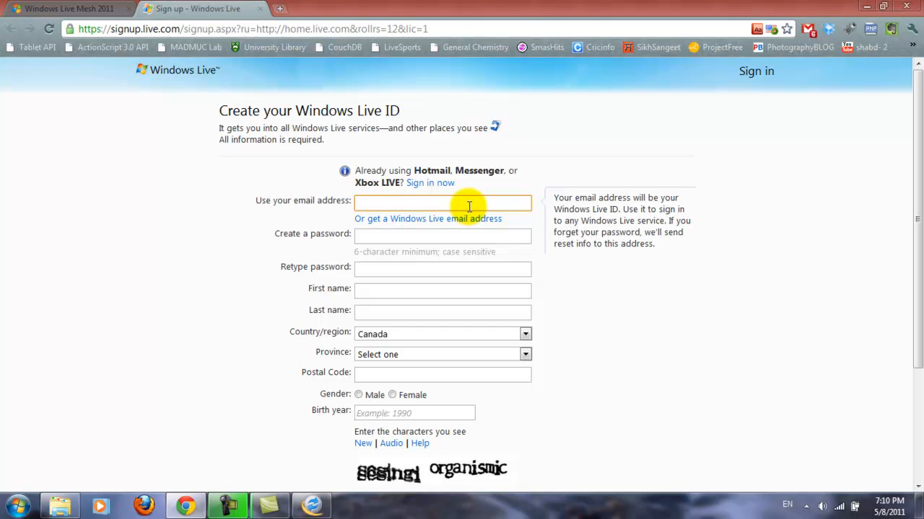
scroll(468, 208, down, 1)
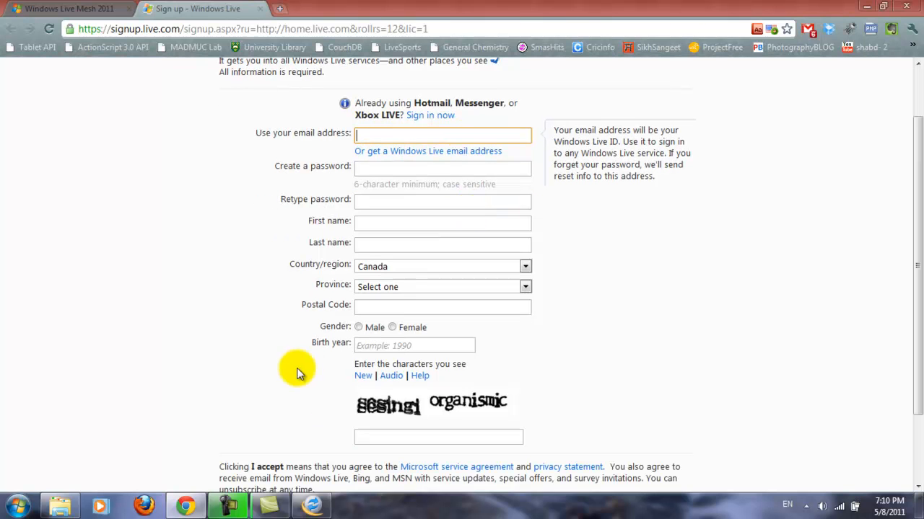
click(311, 507)
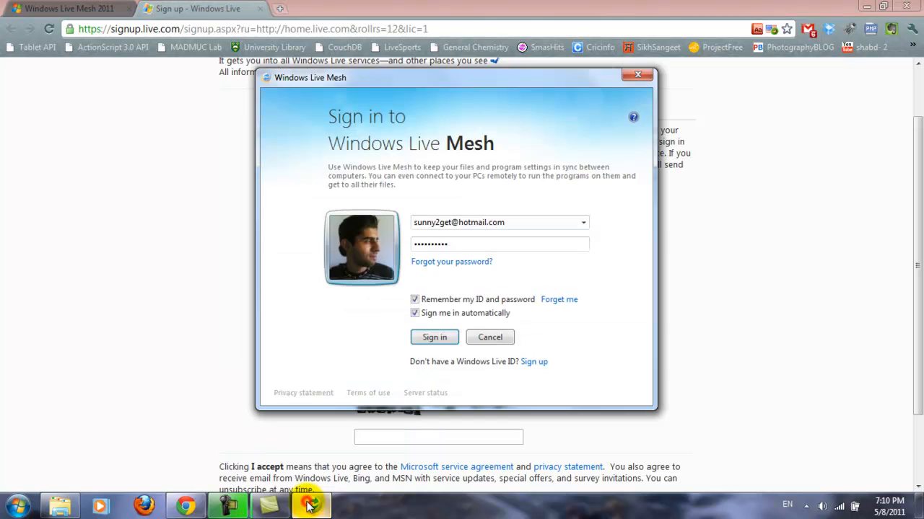
click(260, 9)
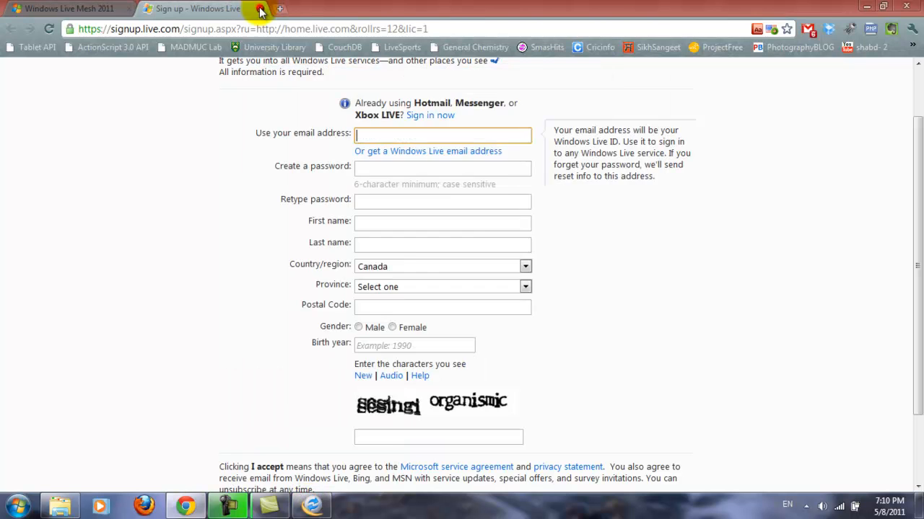
Return to the Windows Live Mesh sign-in window and sign in with the remembered account
click(309, 507)
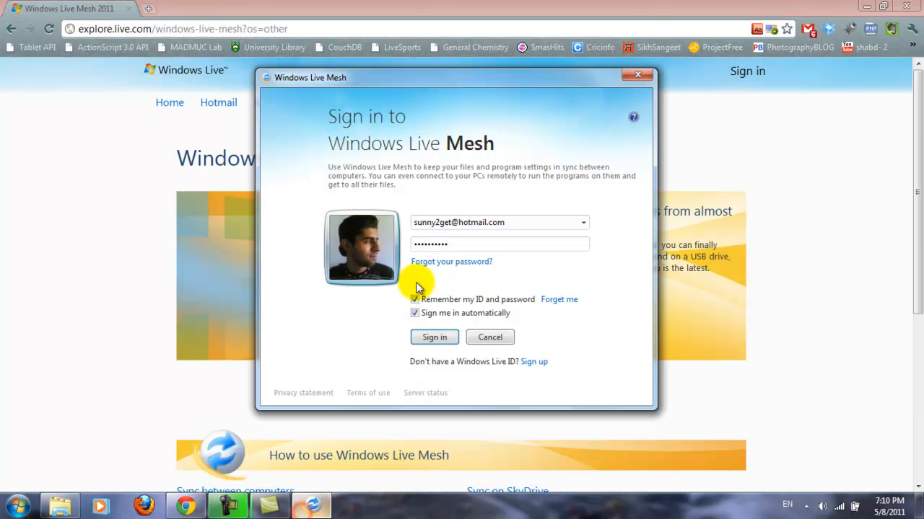
click(455, 222)
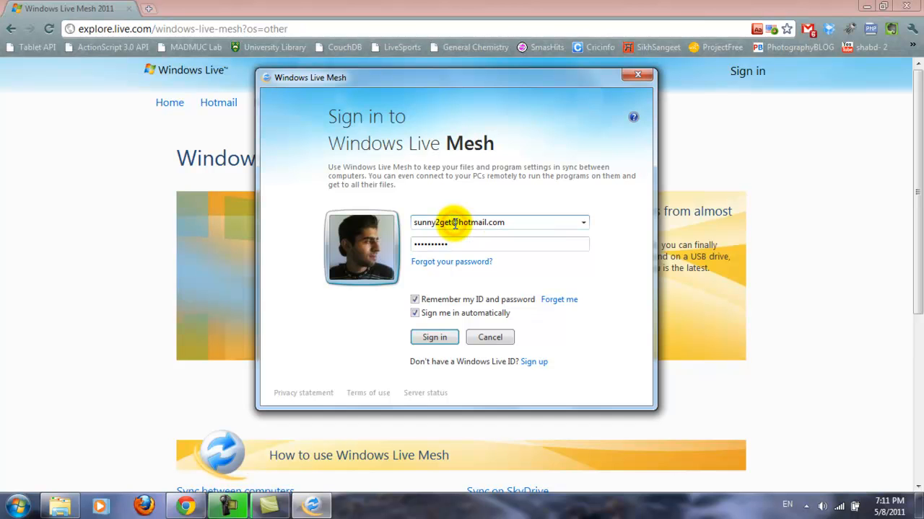
click(439, 336)
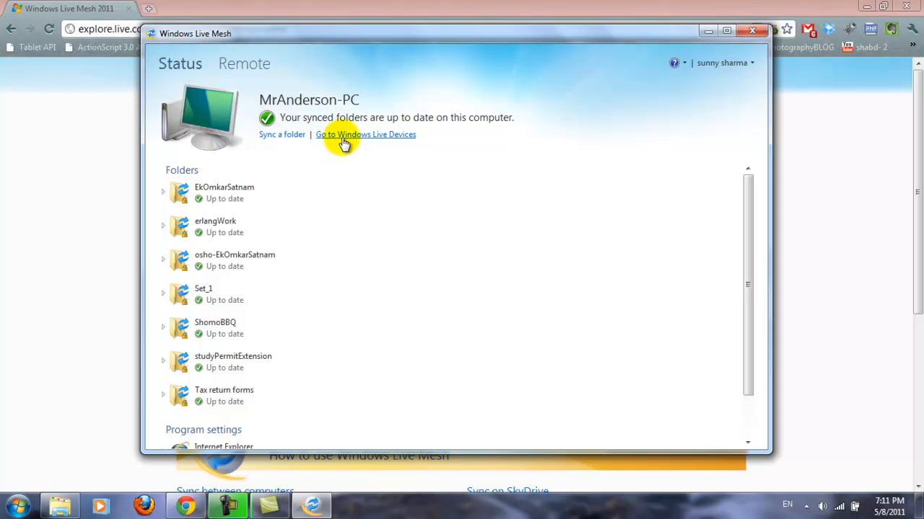
Go to the Windows Live Devices website and sign in with the account password, choosing to remember it
click(390, 135)
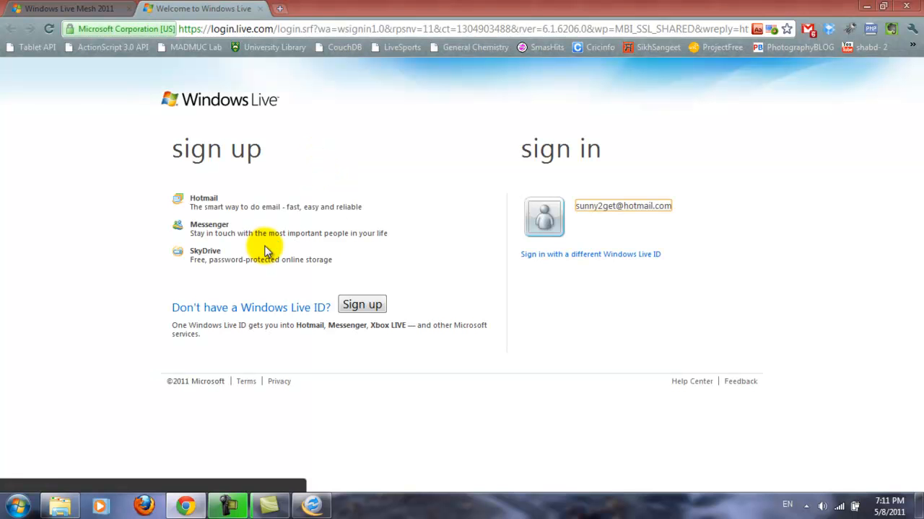
click(621, 217)
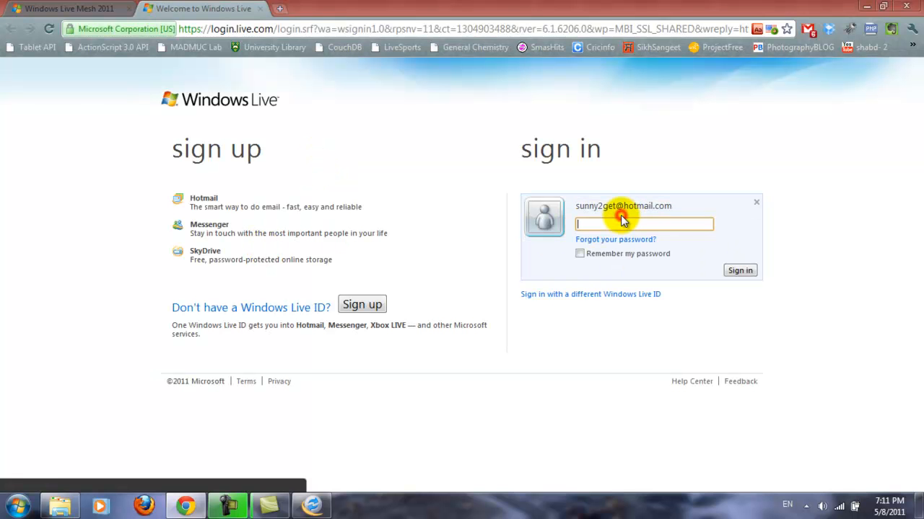
text(••••)
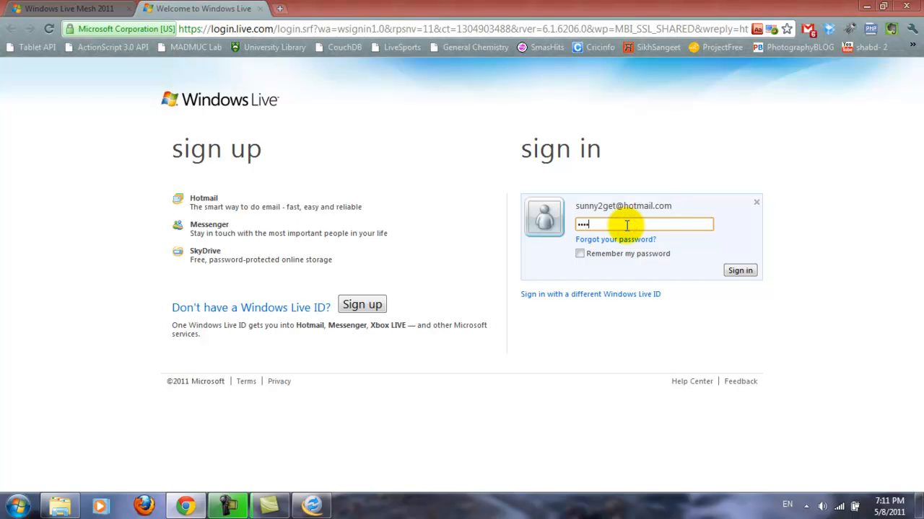
text(•••••)
click(627, 255)
click(743, 273)
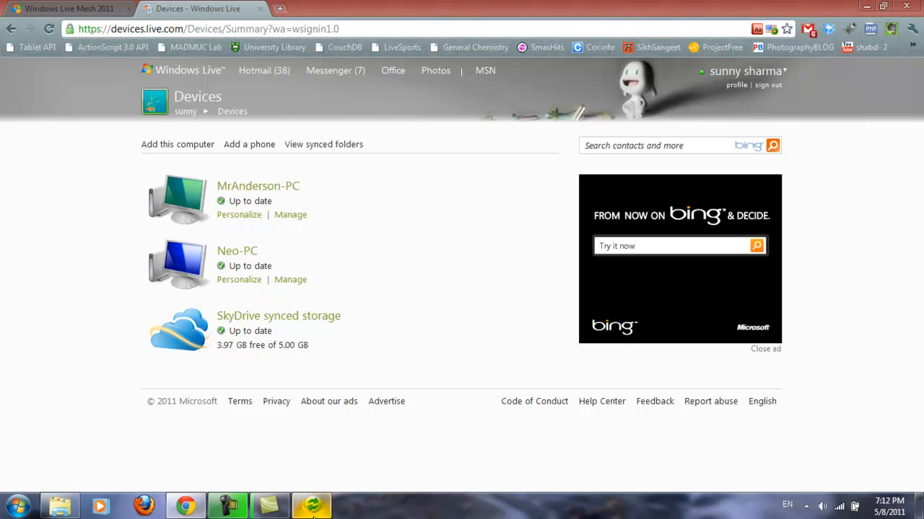
Switch back to Windows Live Mesh and review the synced folders and program settings on the status page
click(313, 507)
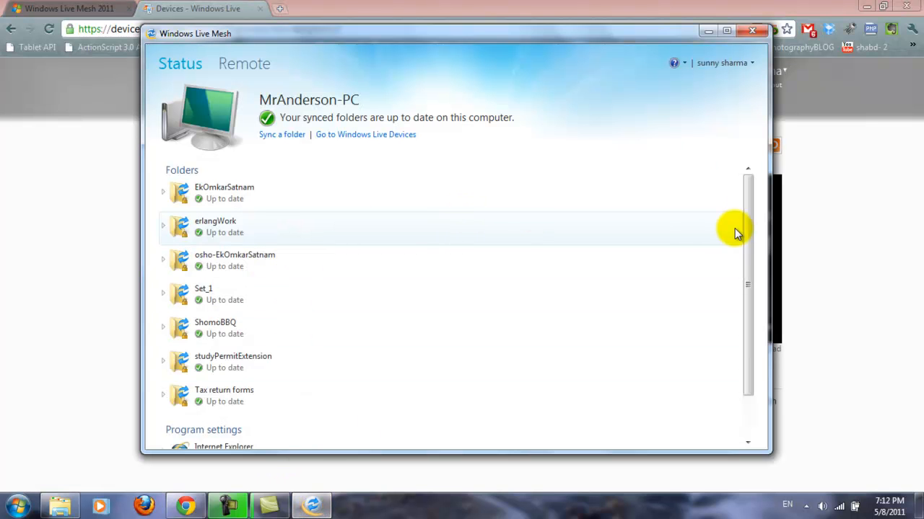
scroll(747, 247, down, 2)
scroll(747, 246, up, 1)
scroll(747, 243, up, 1)
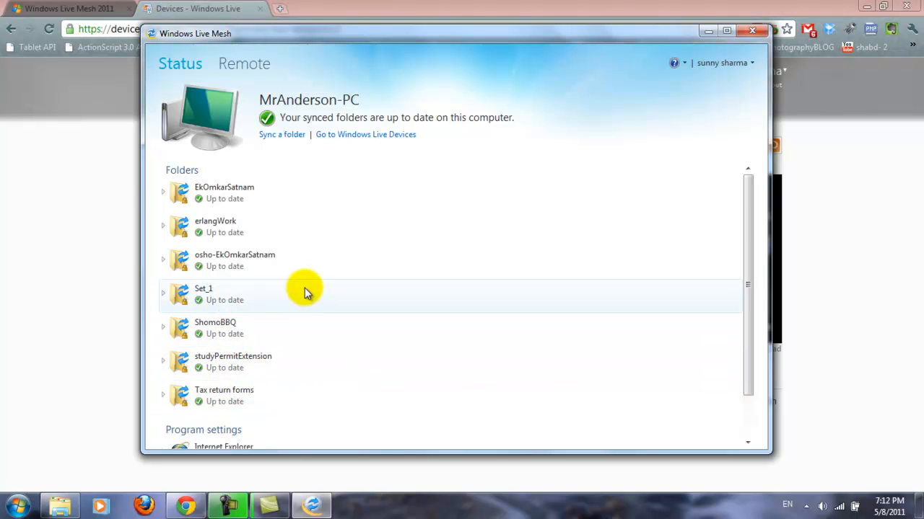
scroll(305, 288, down, 1)
scroll(305, 289, up, 1)
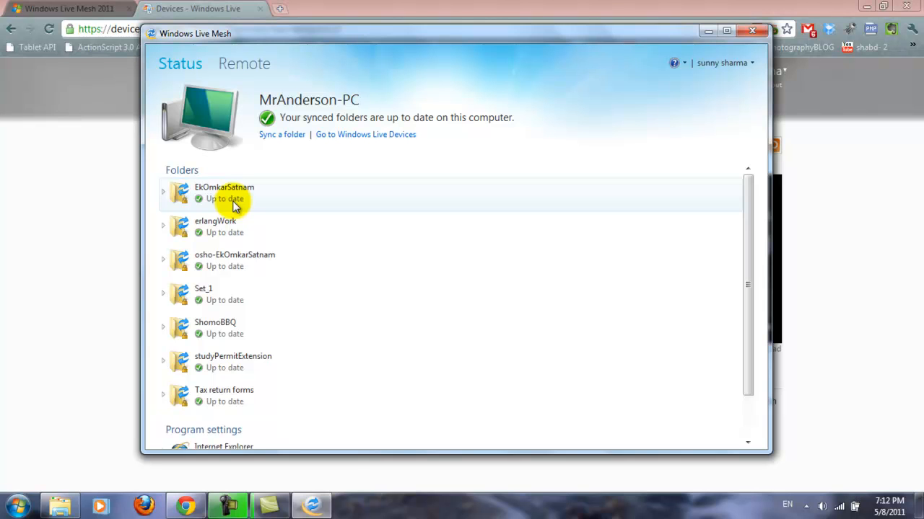
Sync the My Pictures folder with Neo-PC and check the folder's sync details on the status page
click(282, 135)
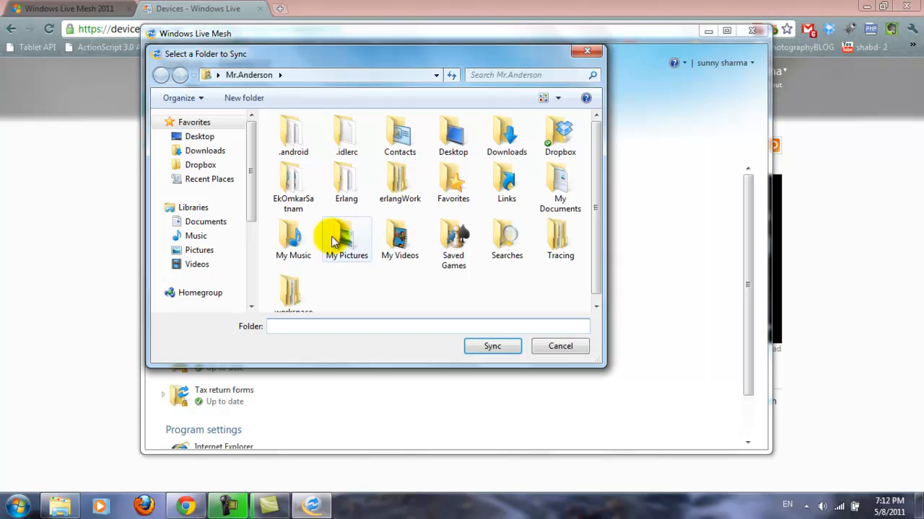
drag(249, 203, 252, 264)
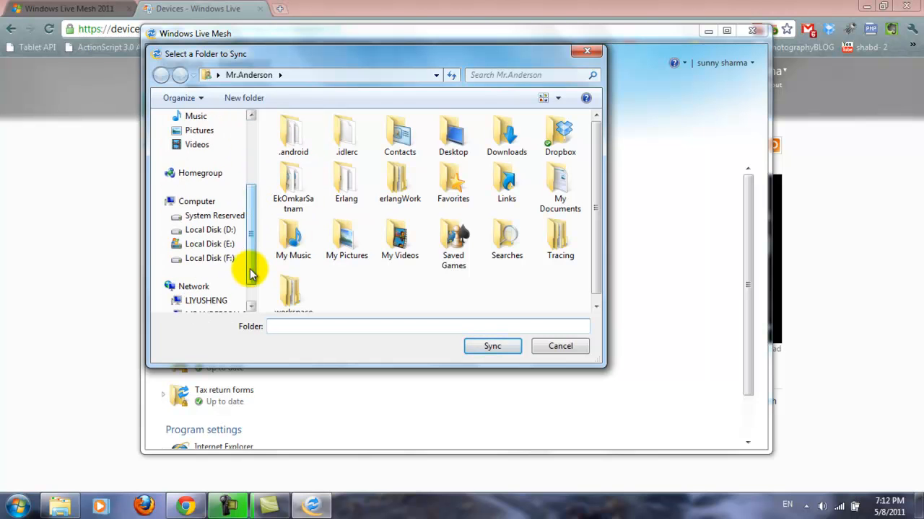
click(337, 256)
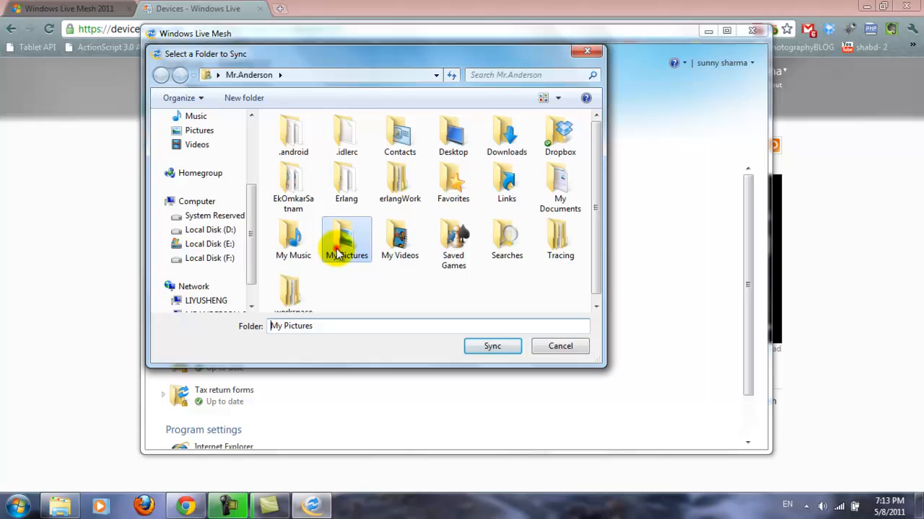
click(490, 348)
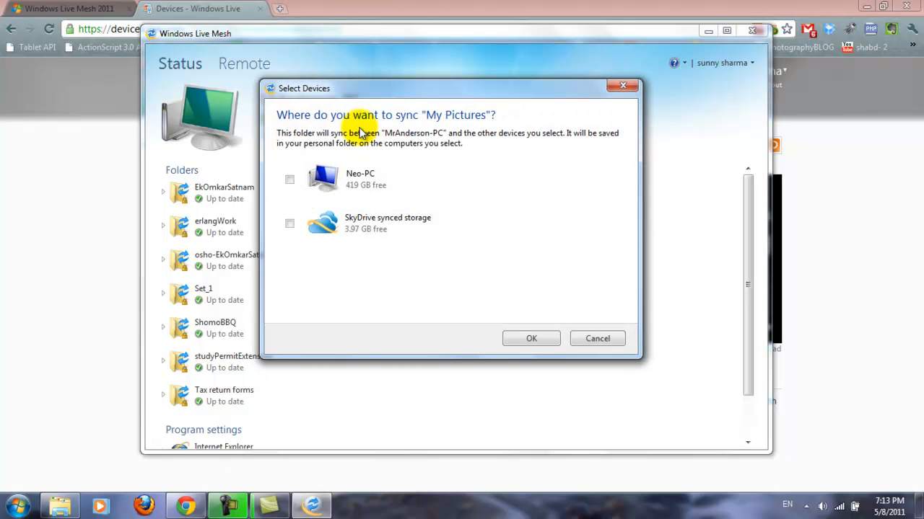
mouse_move(374, 87)
mouse_down()
mouse_move(366, 64)
mouse_move(363, 83)
mouse_move(388, 82)
mouse_up()
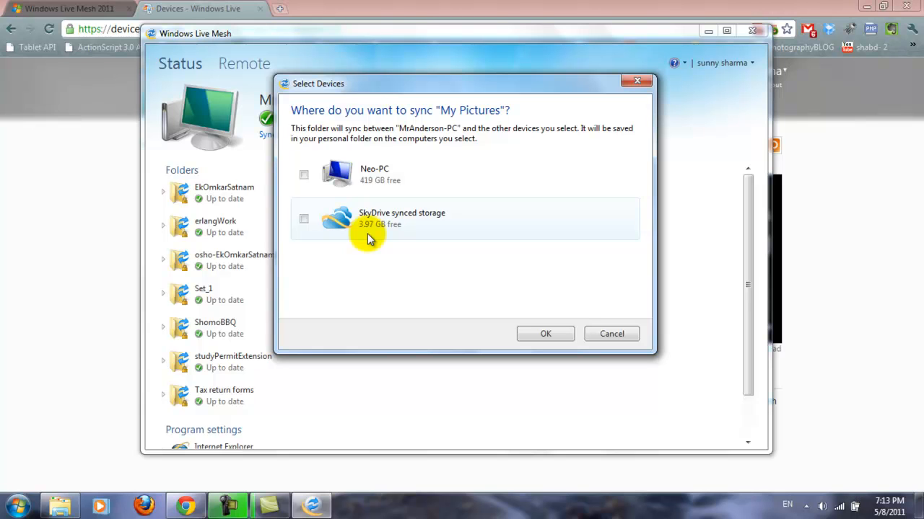
click(303, 178)
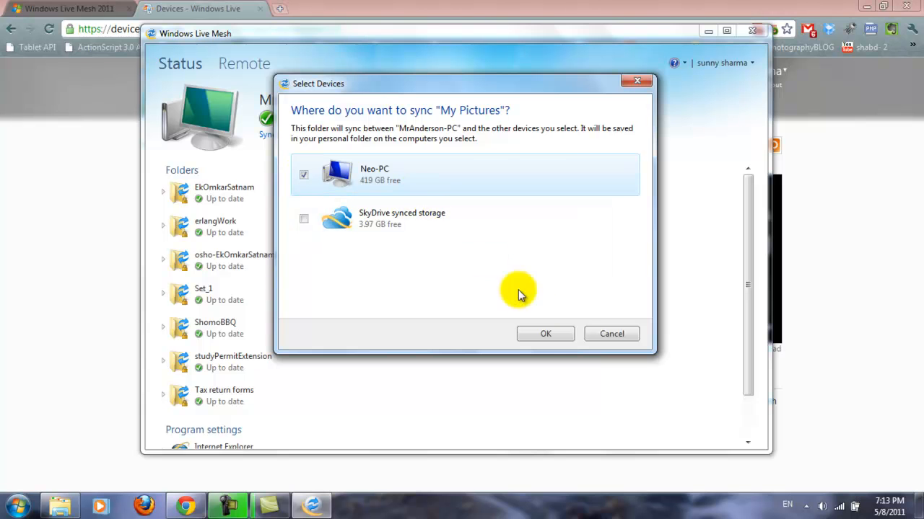
click(546, 336)
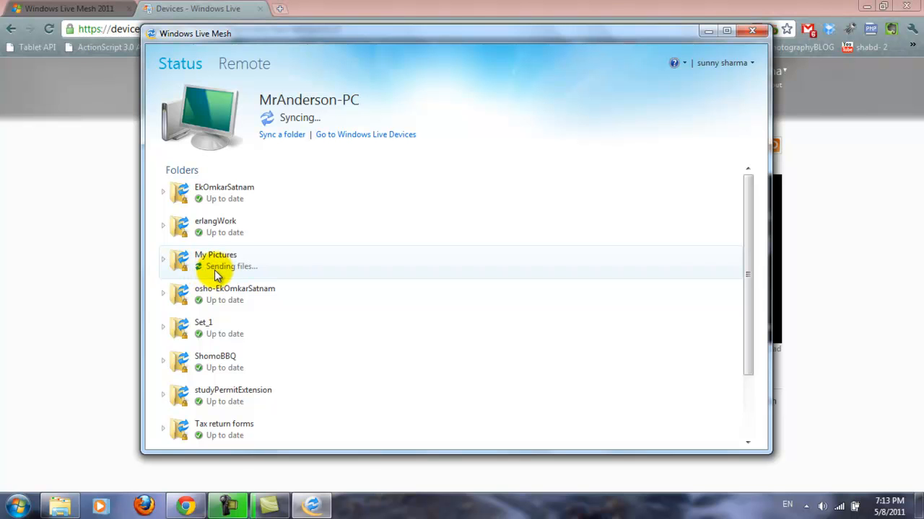
click(164, 260)
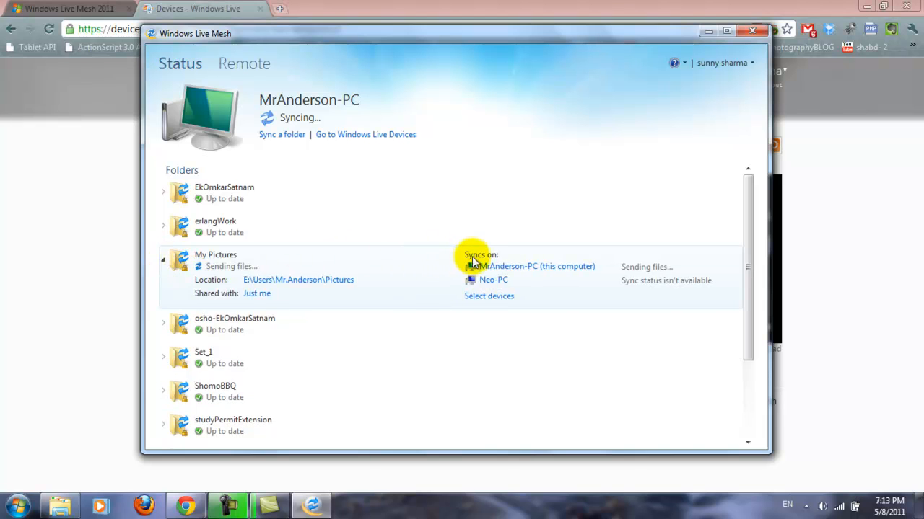
click(164, 262)
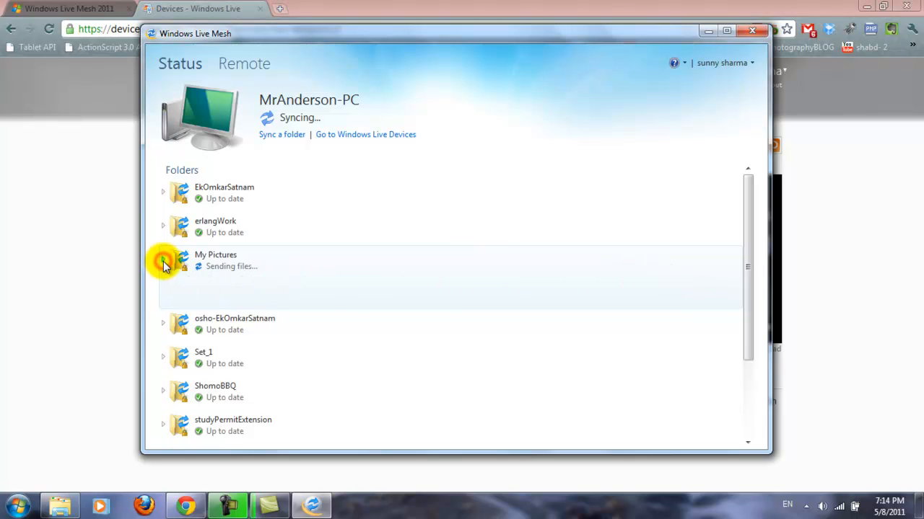
Stop syncing the EkOmkarSatnam folder to SkyDrive synced storage, keeping it on both computers
click(163, 195)
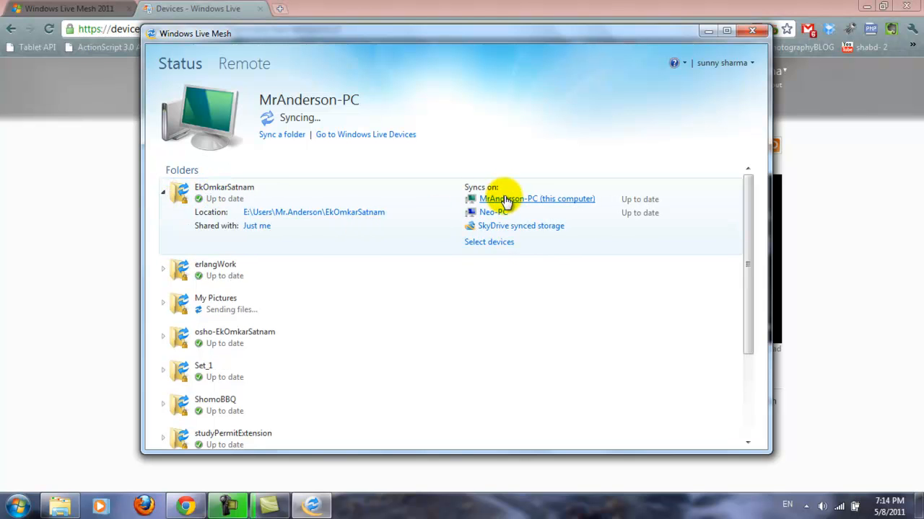
click(505, 244)
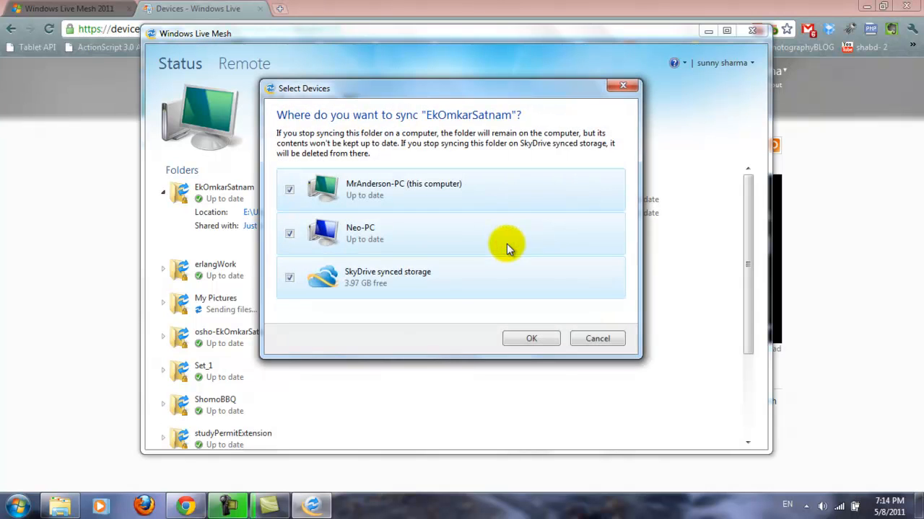
click(289, 278)
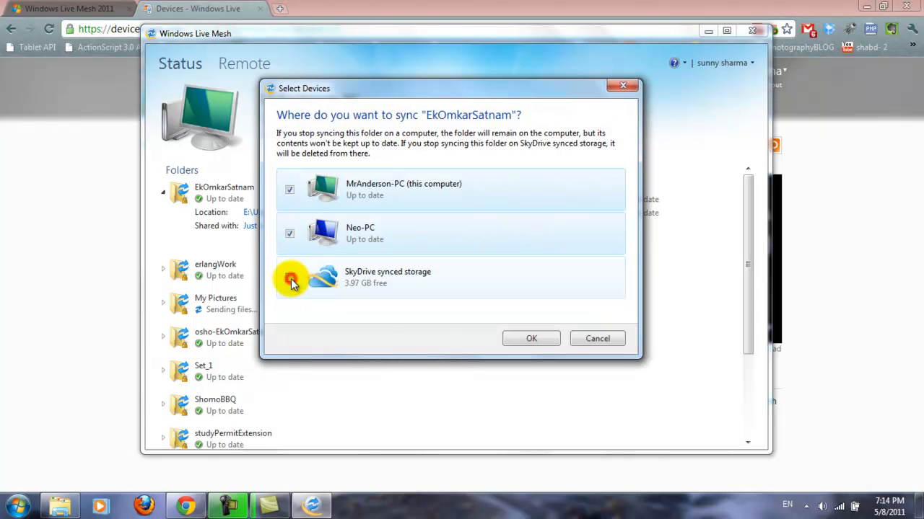
click(530, 338)
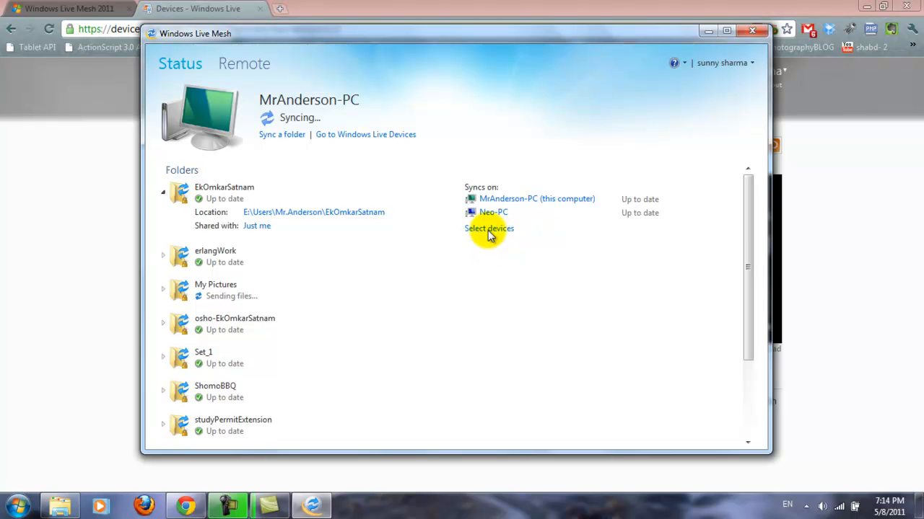
click(163, 193)
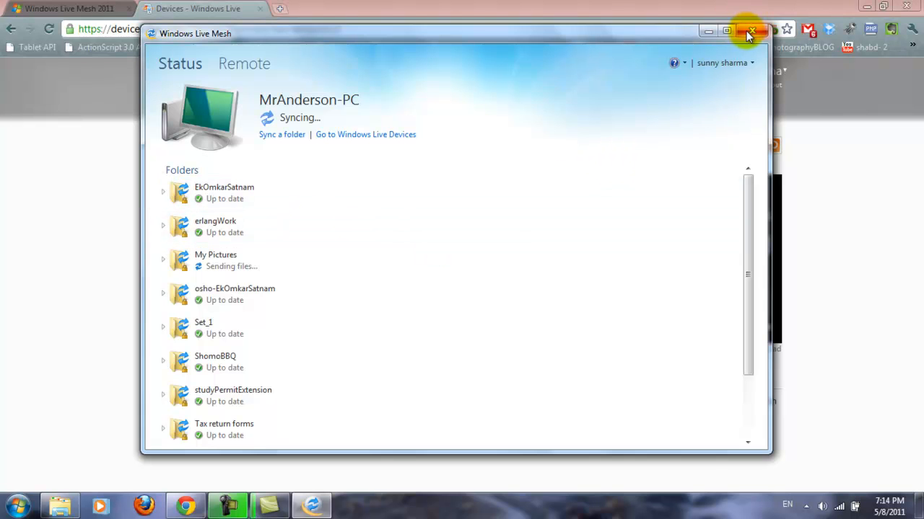
Close the Windows Live Mesh window, switch to Windows Explorer, and reopen Mesh from its program running in the background
scroll(544, 181, down, 2)
scroll(544, 182, up, 3)
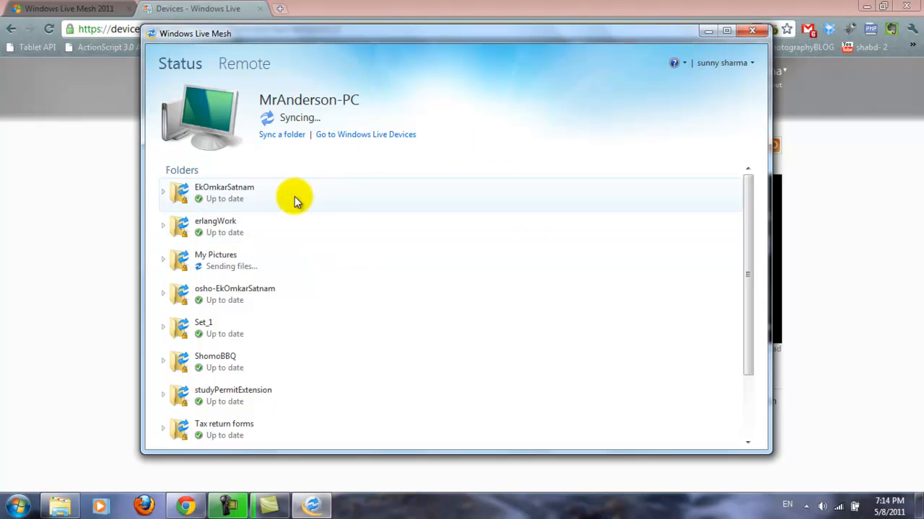
click(752, 32)
click(60, 506)
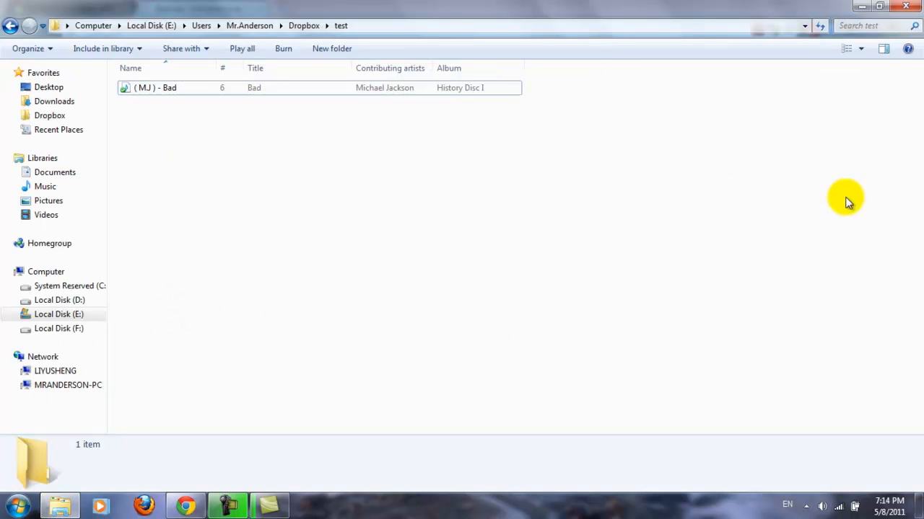
click(806, 505)
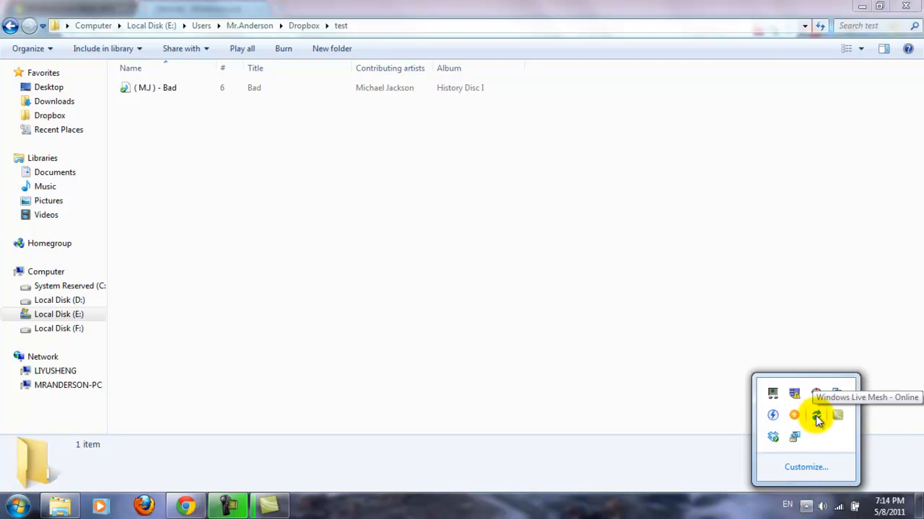
right_click(816, 417)
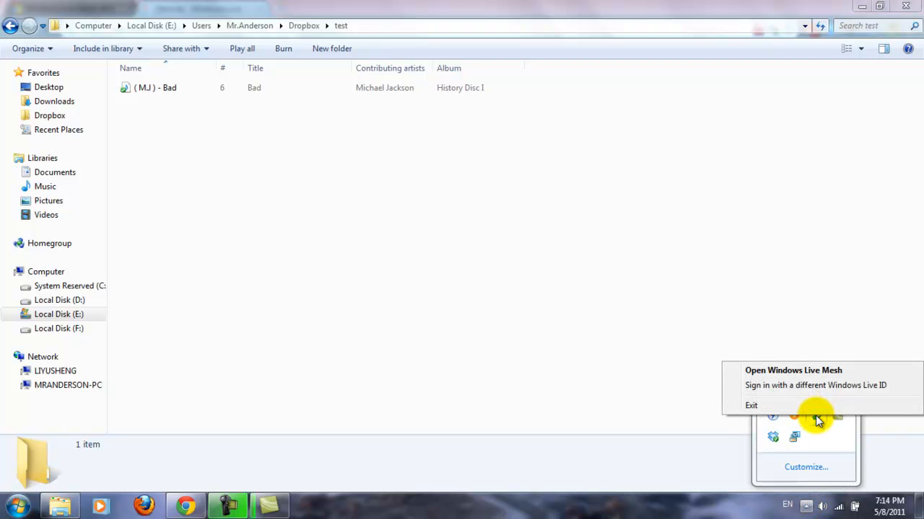
click(794, 372)
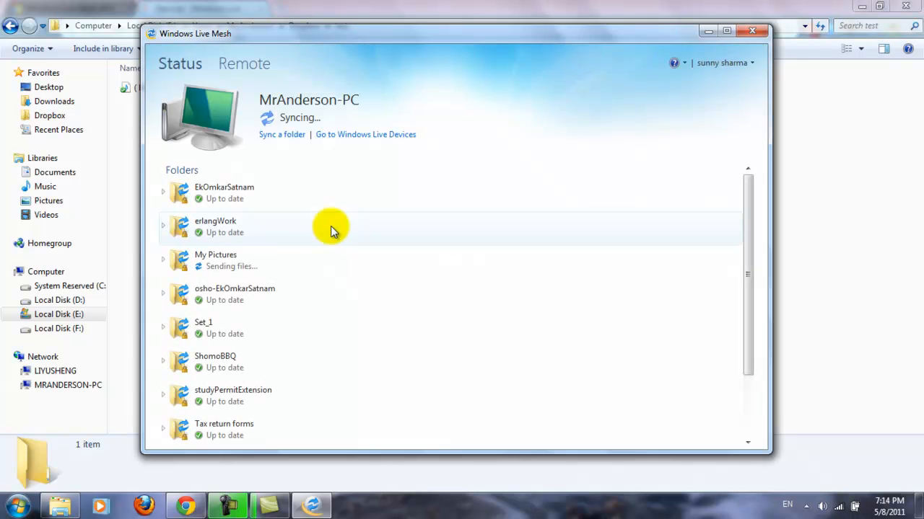
Open the synced EkOmkarSatnam folder's location and copy the Kalimba track from the Sample Music folder into it
click(163, 190)
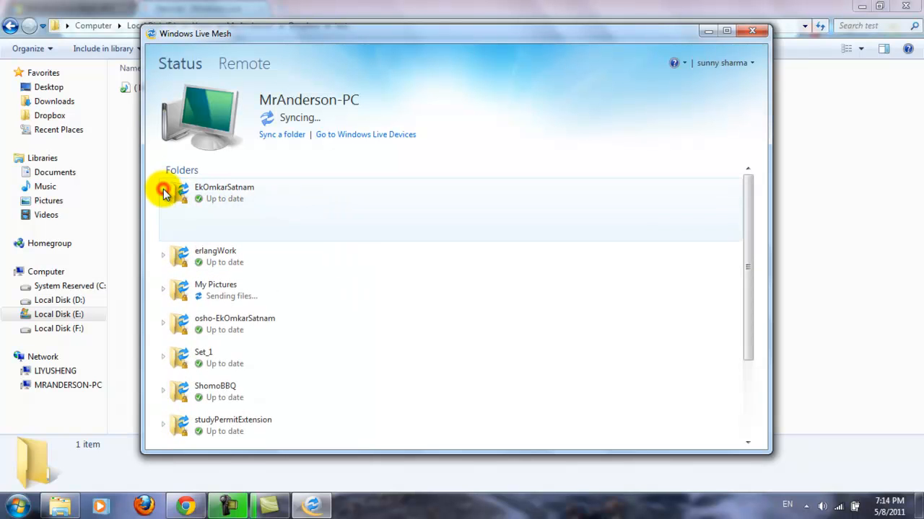
click(274, 212)
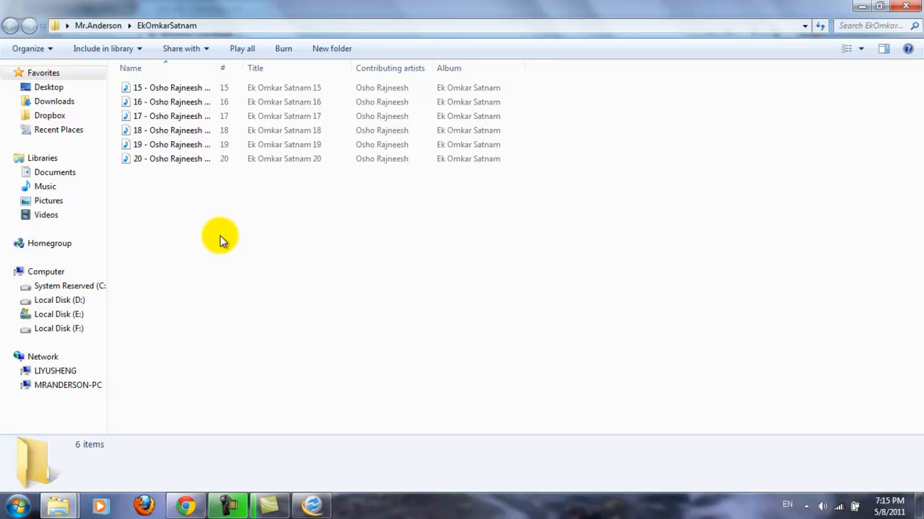
click(42, 186)
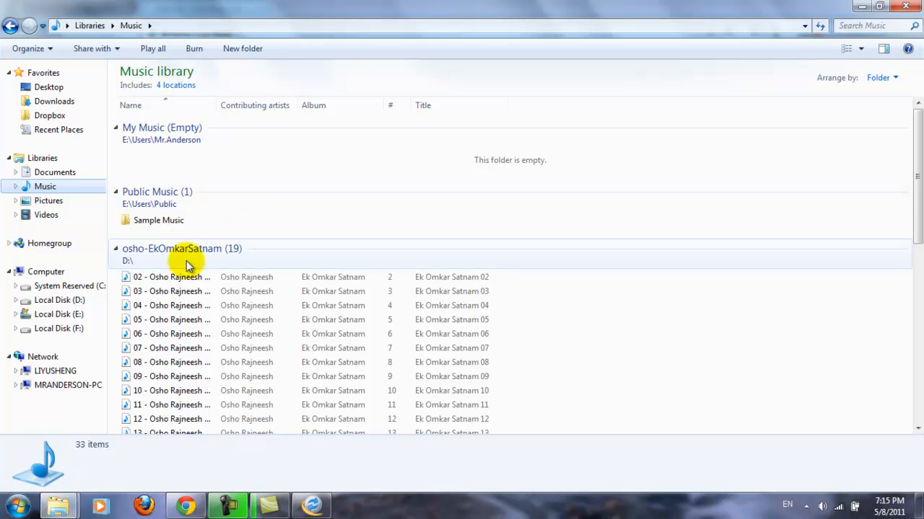
double_click(168, 217)
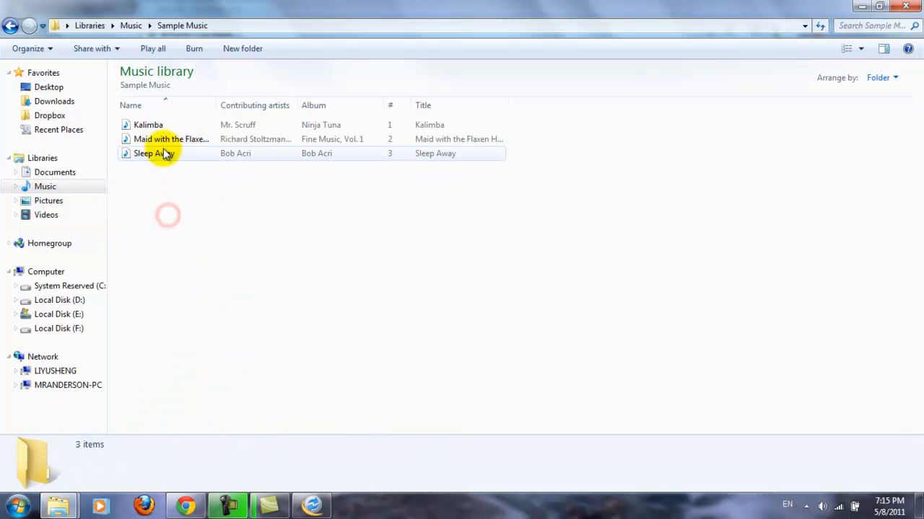
click(153, 124)
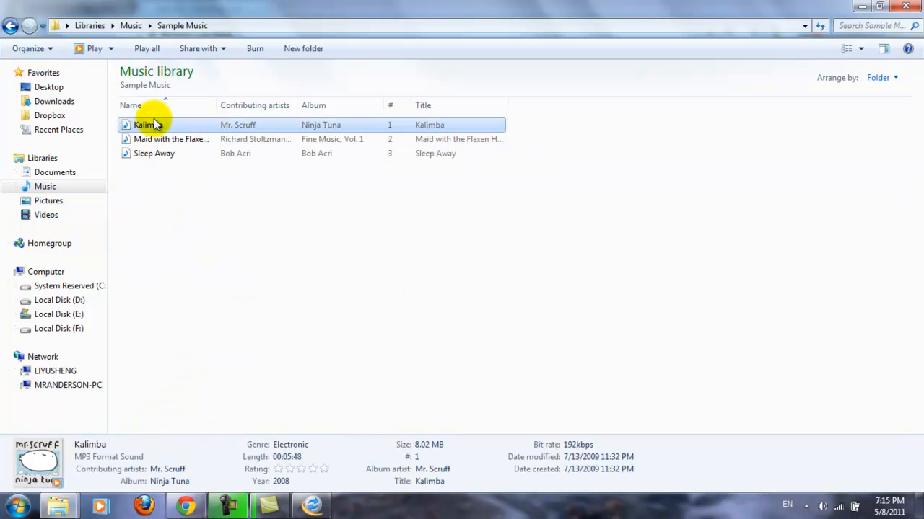
click(10, 26)
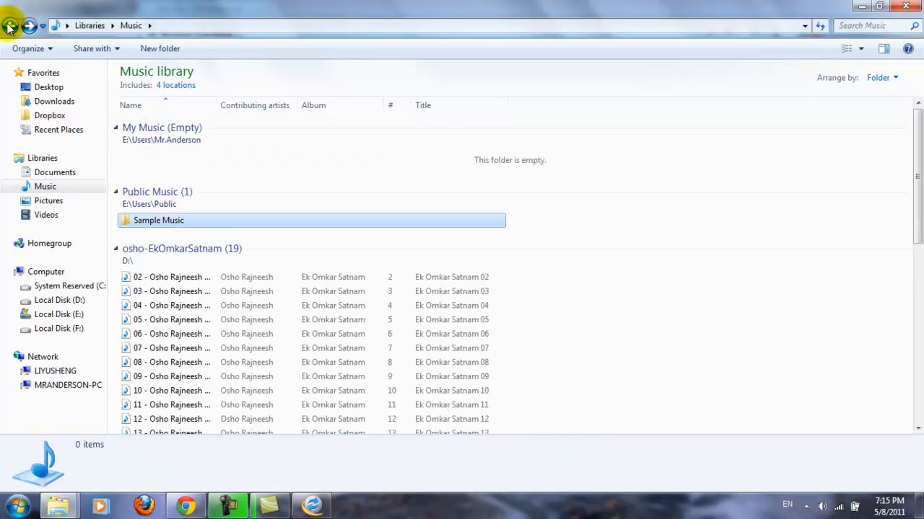
click(9, 27)
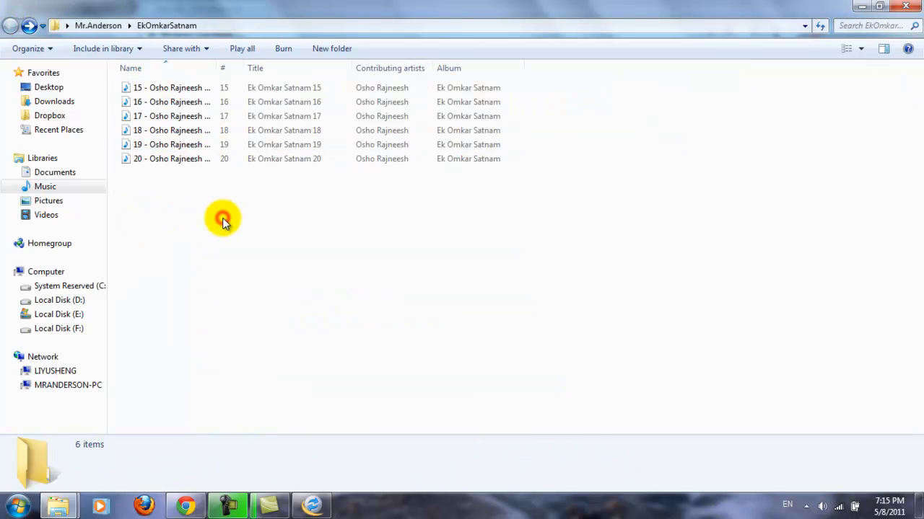
key(ctrl+v)
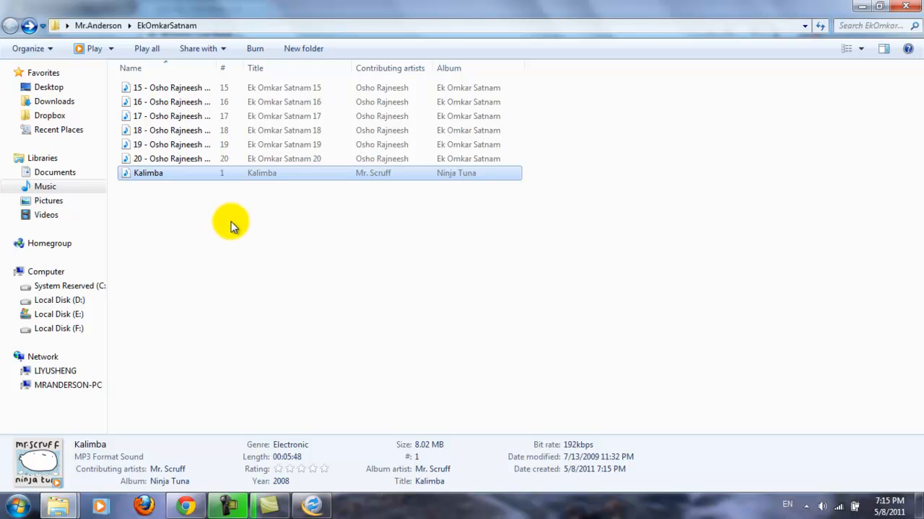
Return to Windows Live Mesh, check the EkOmkarSatnam folder's sync status, and put away the Mesh and Explorer windows
click(860, 9)
mouse_move(327, 509)
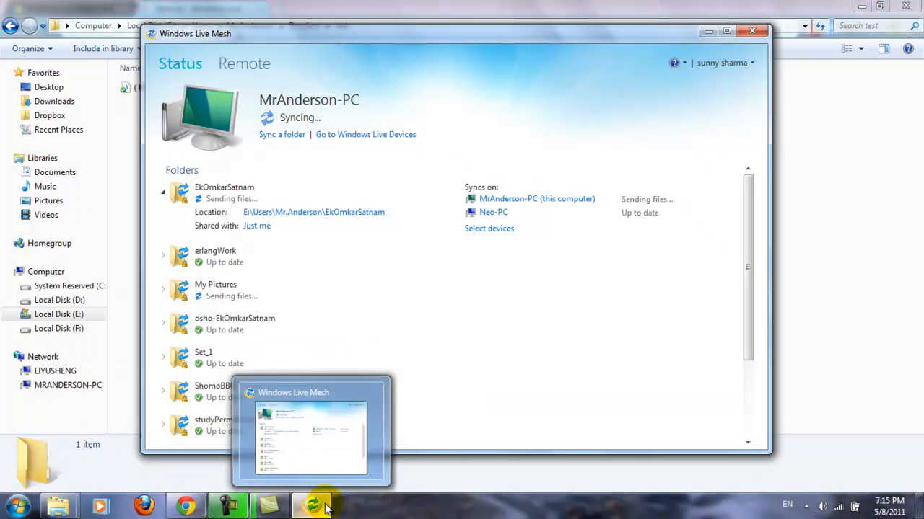
click(164, 194)
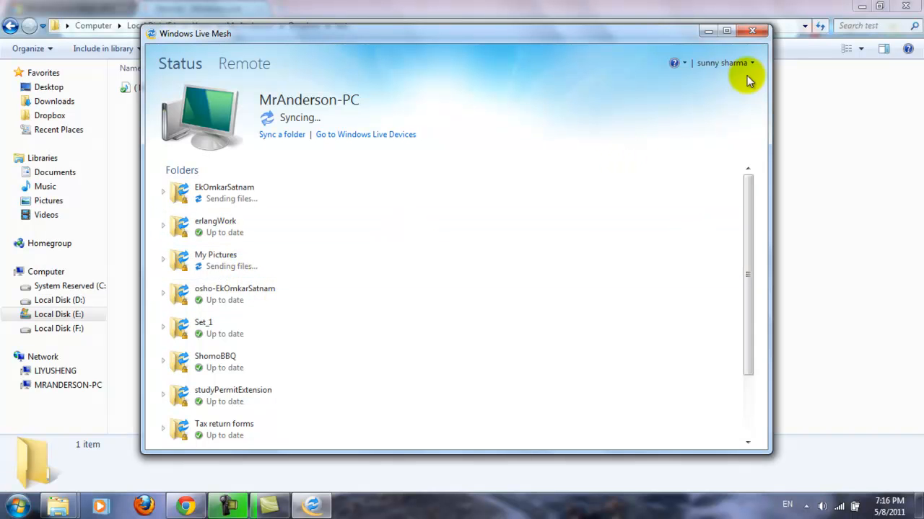
click(750, 32)
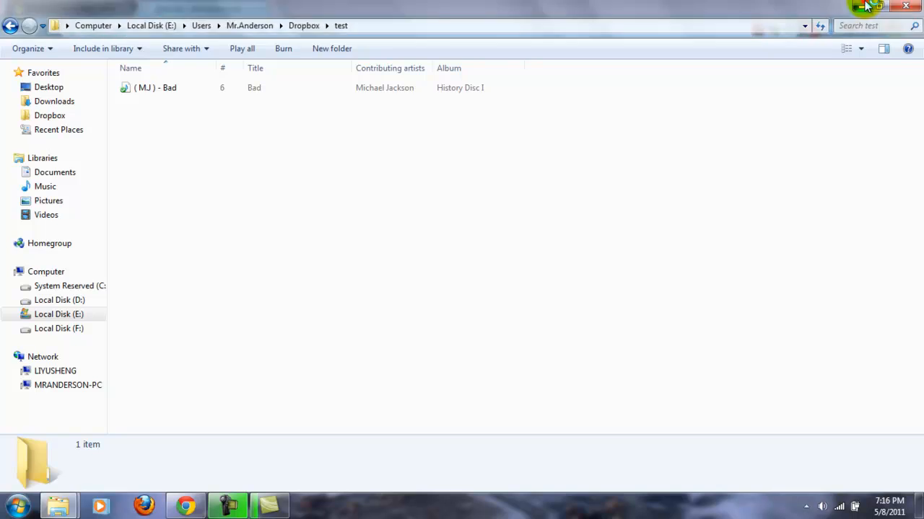
click(865, 6)
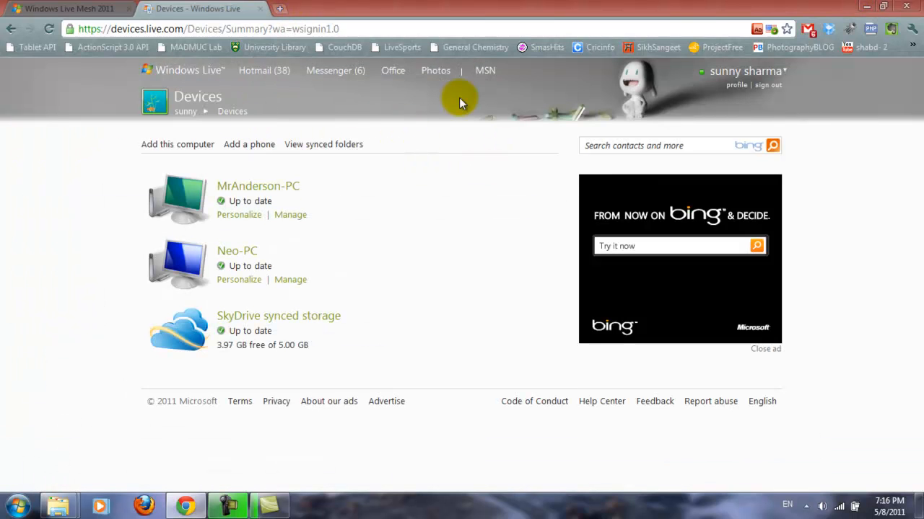
Sign out of the Windows Live Devices website in the browser and close the Windows Live Mesh 2011 page
mouse_move(197, 75)
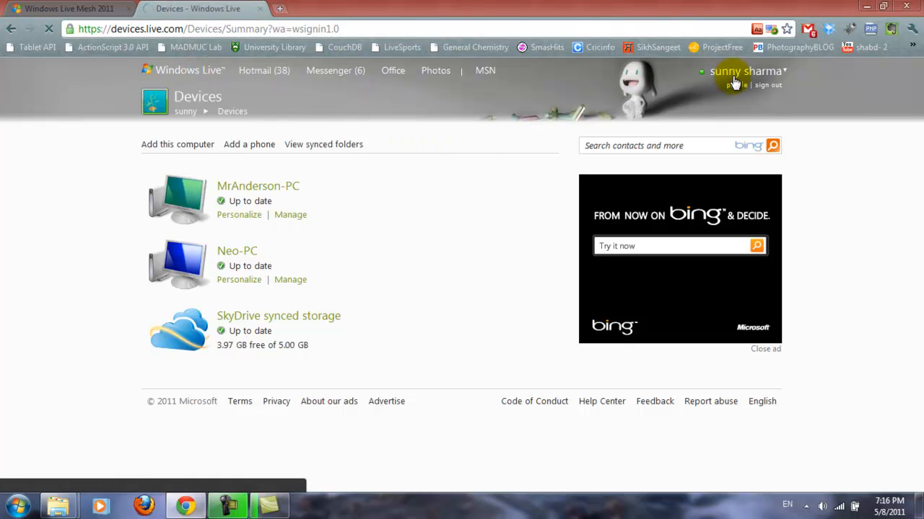
click(770, 87)
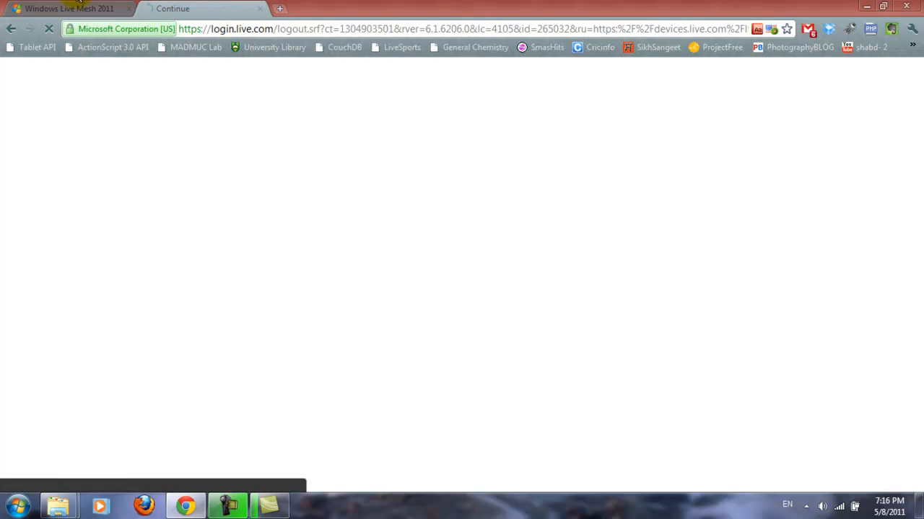
click(128, 8)
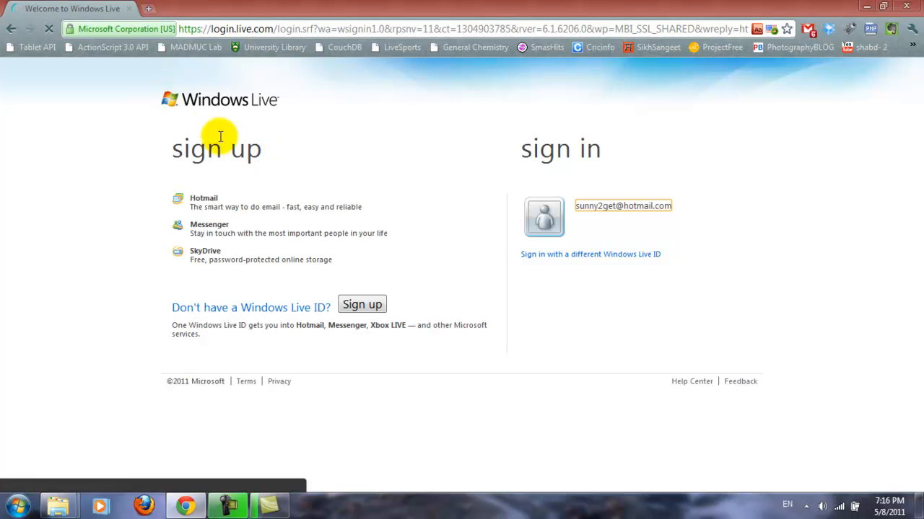
mouse_move(619, 213)
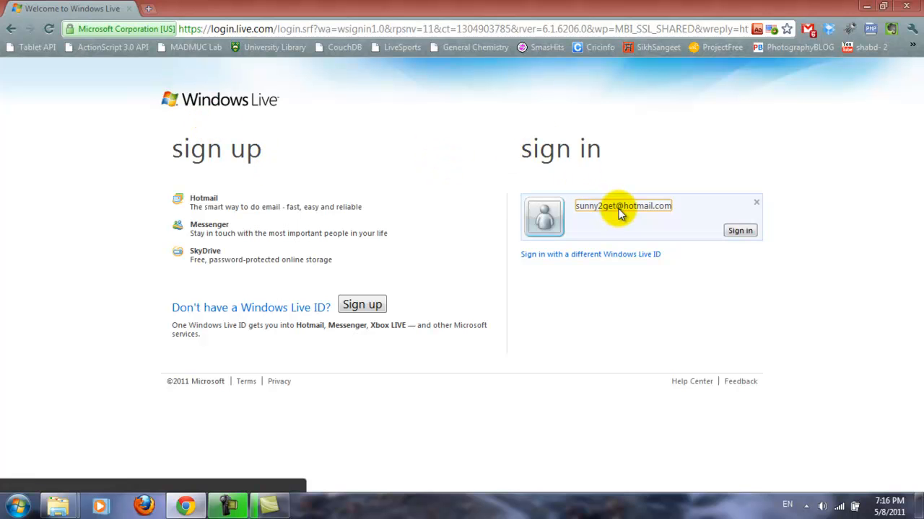
Sign in to Windows Live with the saved account, entering the account password and choosing to remember it
click(629, 213)
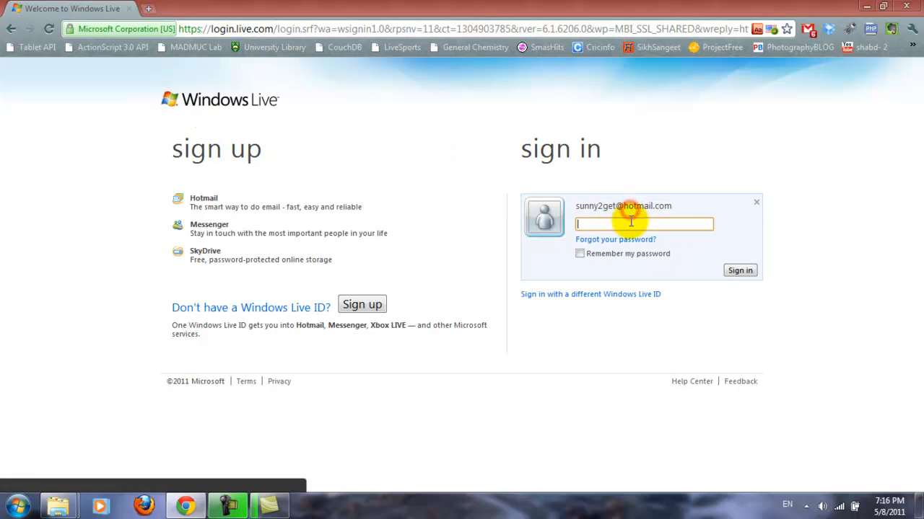
click(631, 223)
text(•)
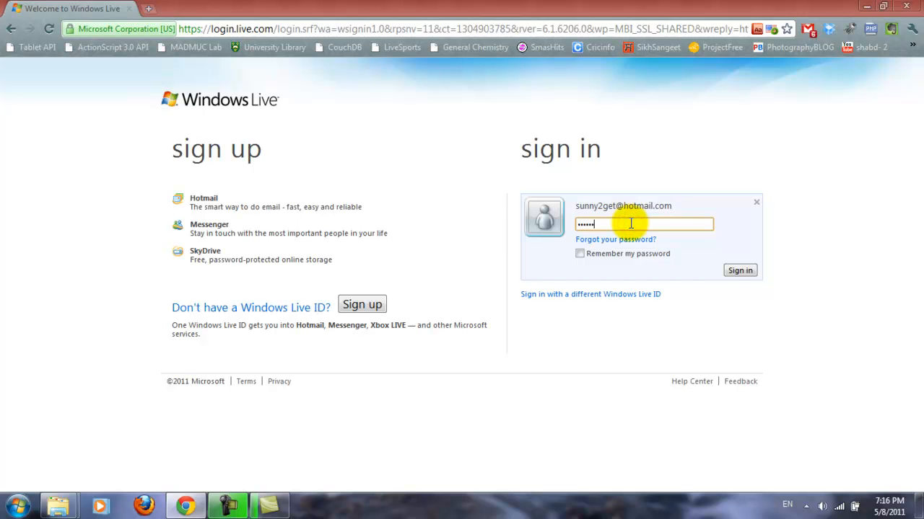
click(629, 253)
click(741, 269)
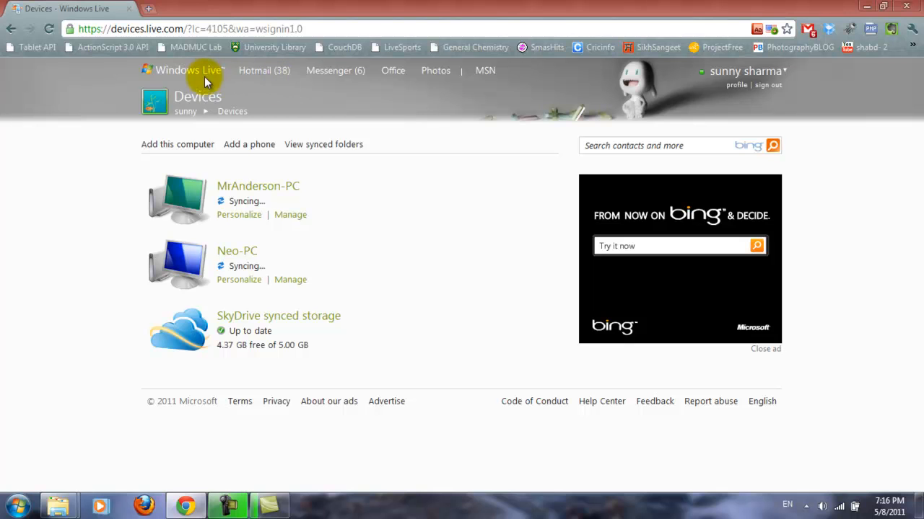
Go to the Devices page, open MrAnderson-PC and look through its list of synced folders
mouse_move(205, 75)
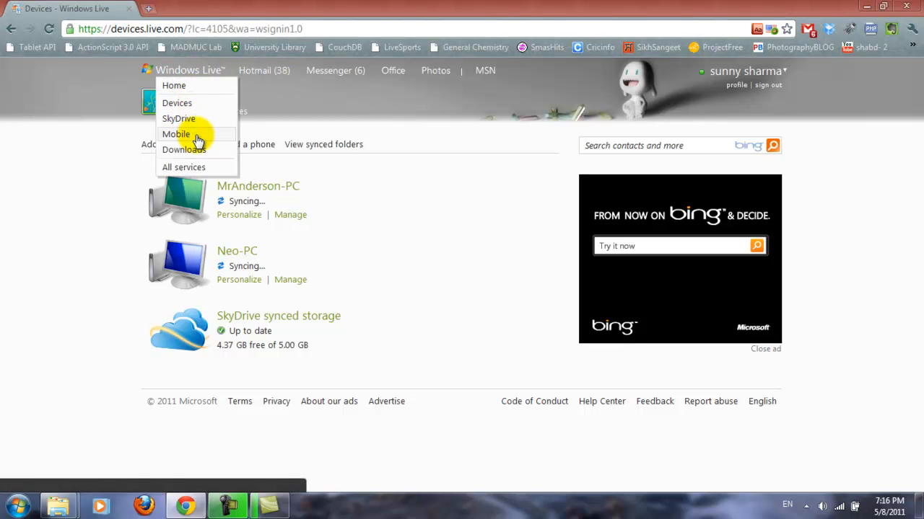
click(179, 103)
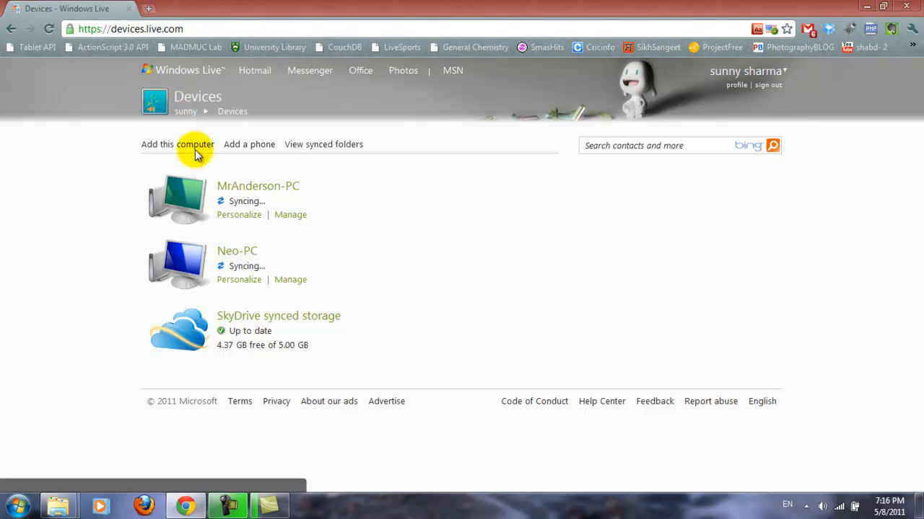
click(246, 189)
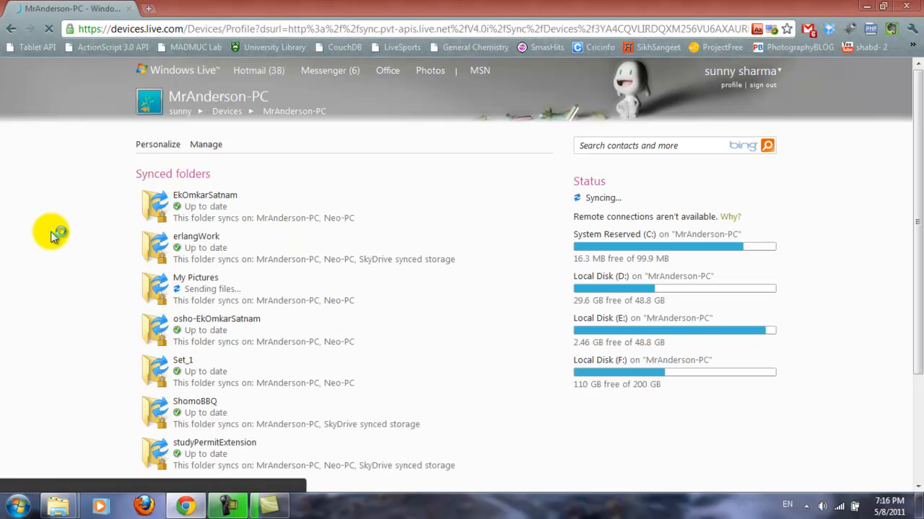
scroll(51, 233, down, 3)
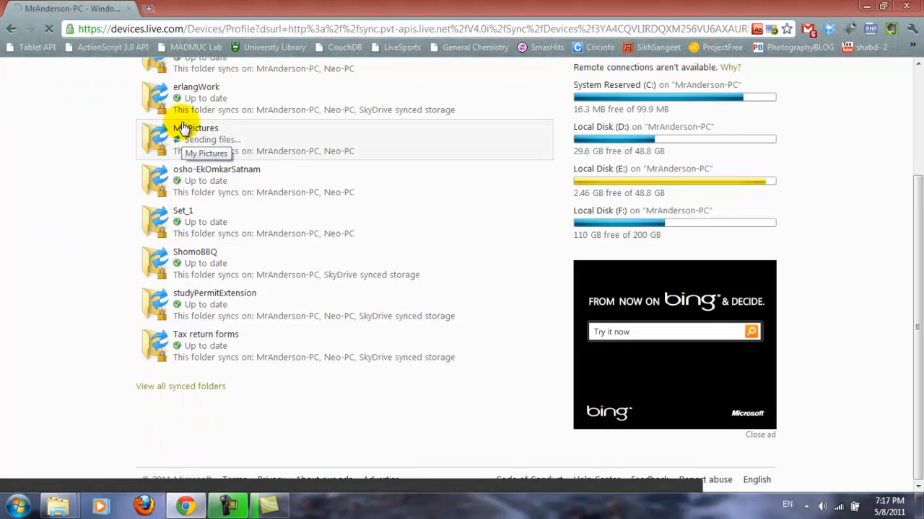
scroll(182, 261, up, 3)
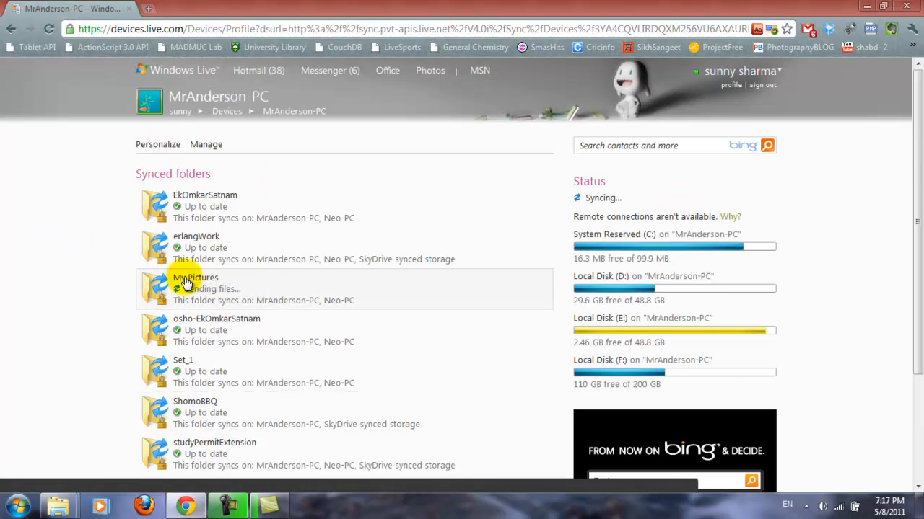
Open the EkOmkarSatnam synced folder and examine its notice about syncing to SkyDrive synced storage
click(197, 199)
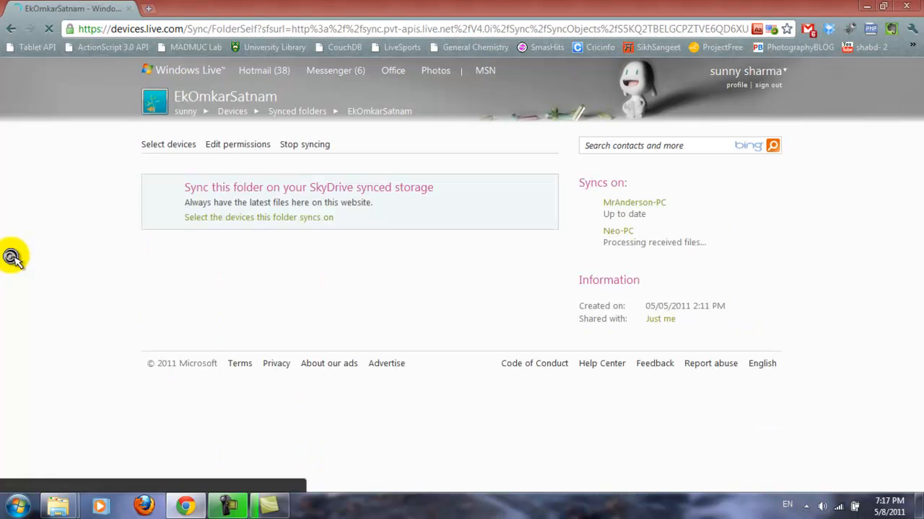
mouse_move(279, 189)
mouse_down()
mouse_move(299, 197)
mouse_move(283, 199)
mouse_up()
click(295, 192)
click(282, 199)
Return to the synced folders list, open erlangWork and browse through Greeting and war into WEB-INF
click(294, 114)
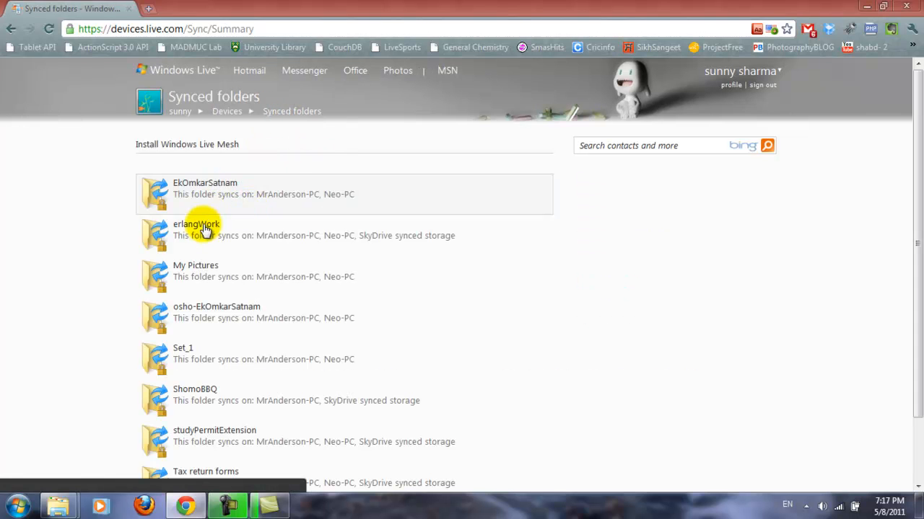
click(189, 225)
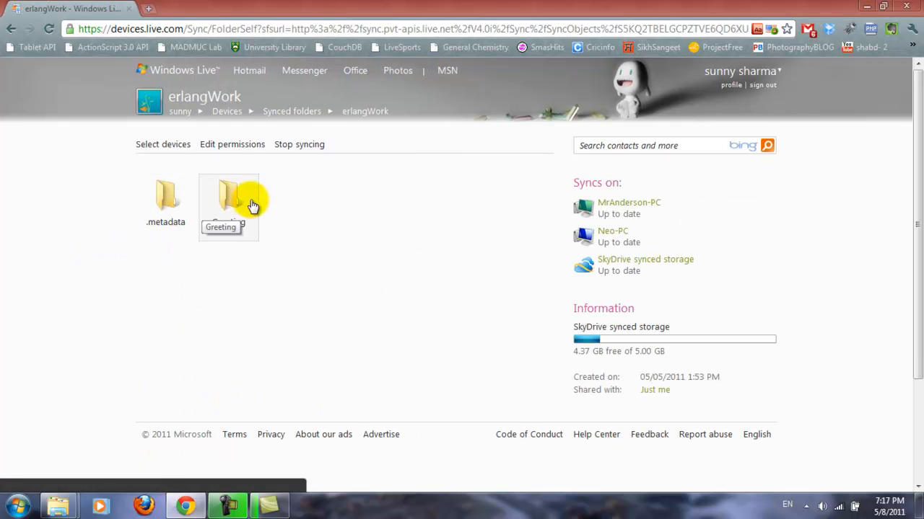
click(223, 213)
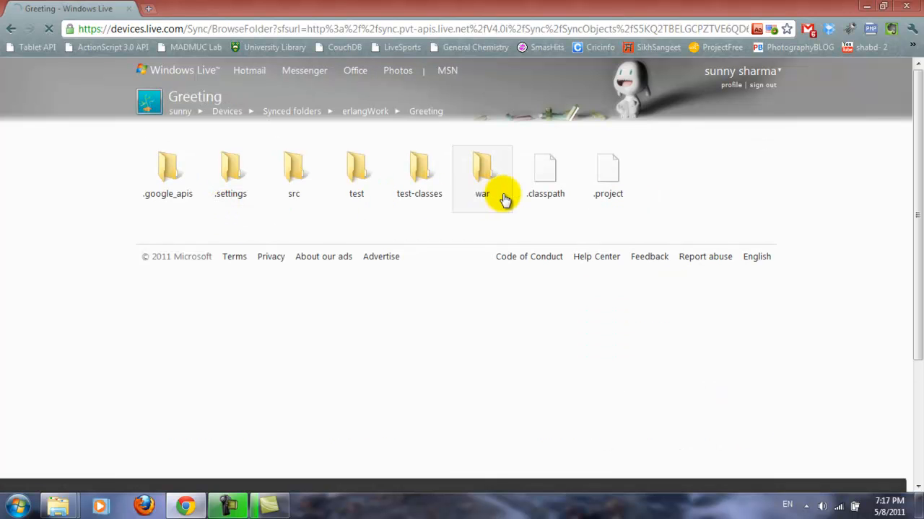
click(481, 179)
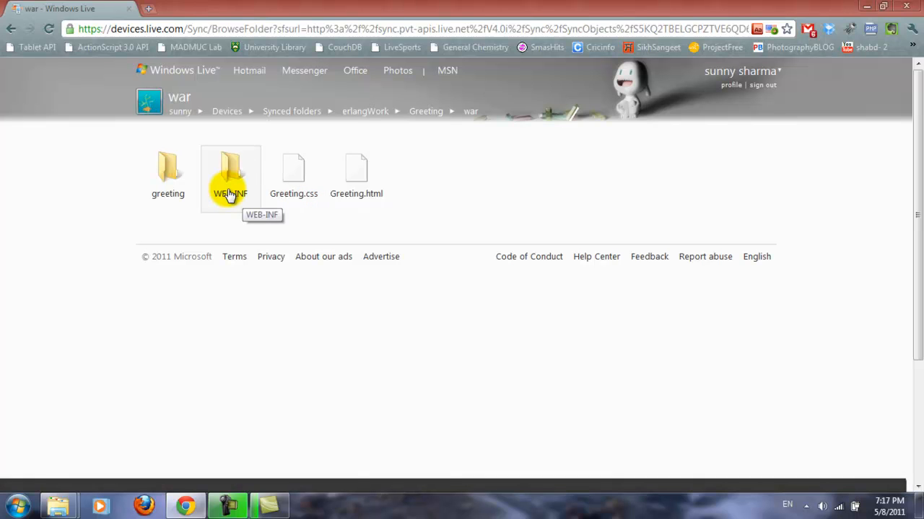
click(228, 195)
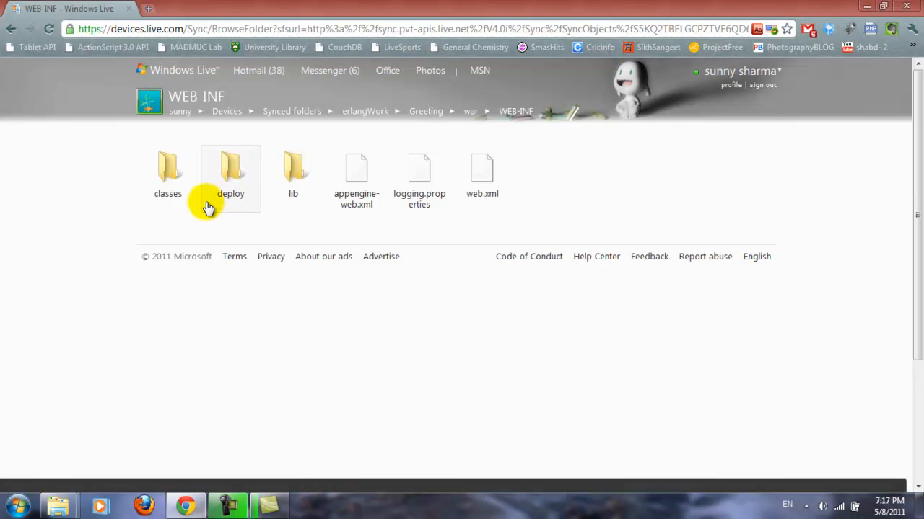
Leave the WEB-INF folder for the account owner's page at the start of the folder path
click(189, 112)
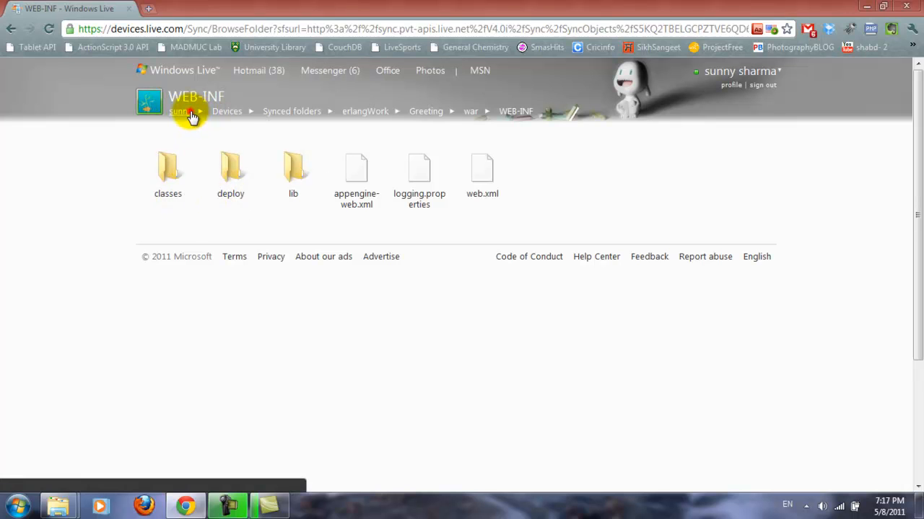